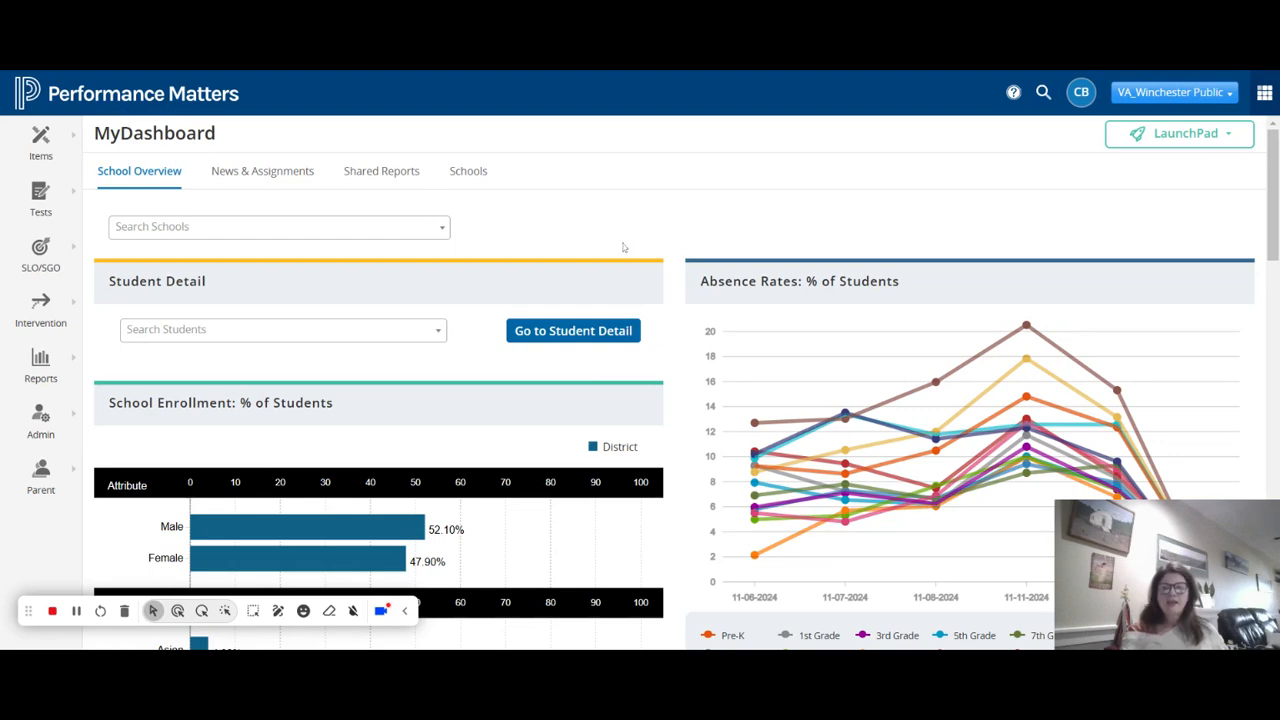
Step: Create a new redesigned item titled "how to create a performance matter question"
left_click(40, 141)
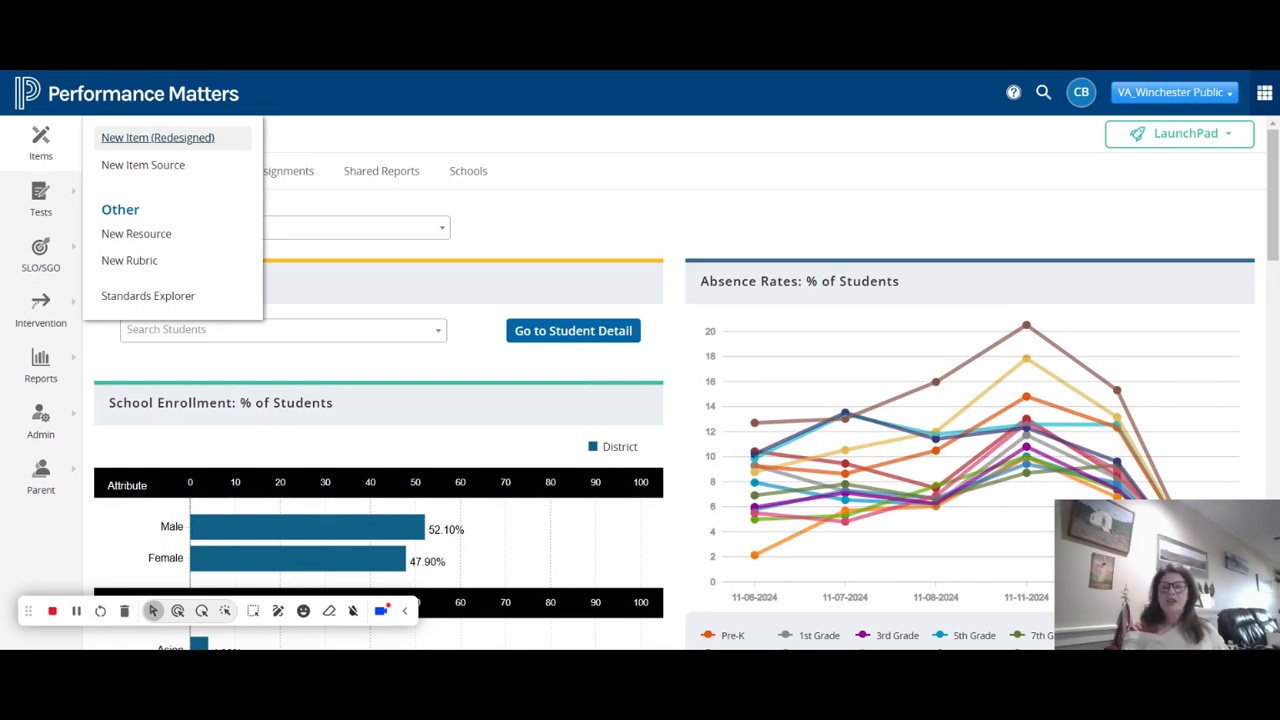
left_click(129, 143)
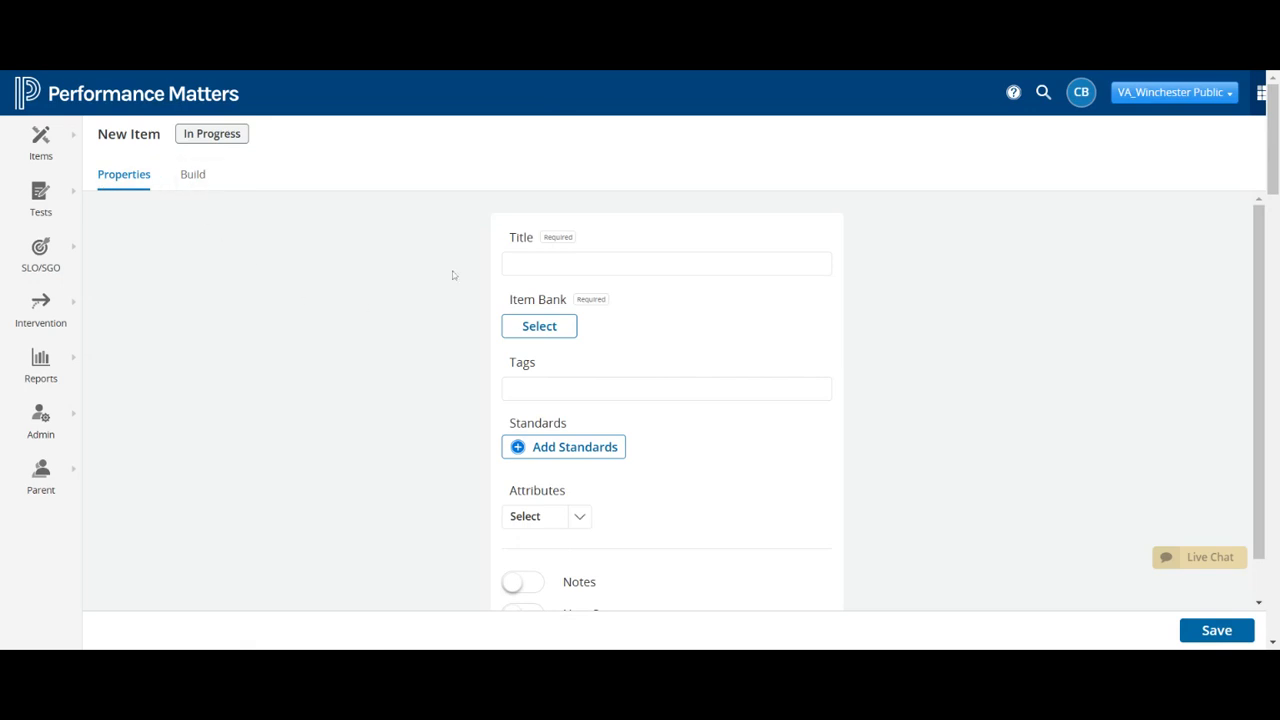
left_click(560, 264)
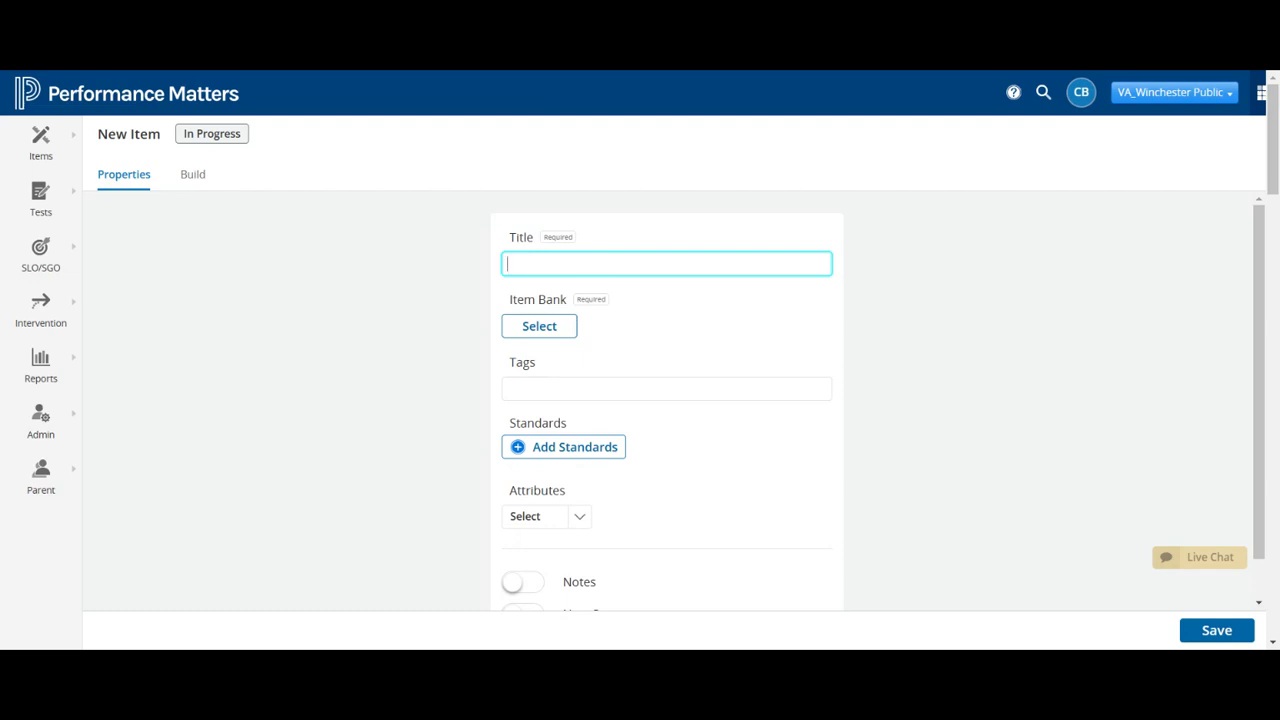
type("how to create a performan")
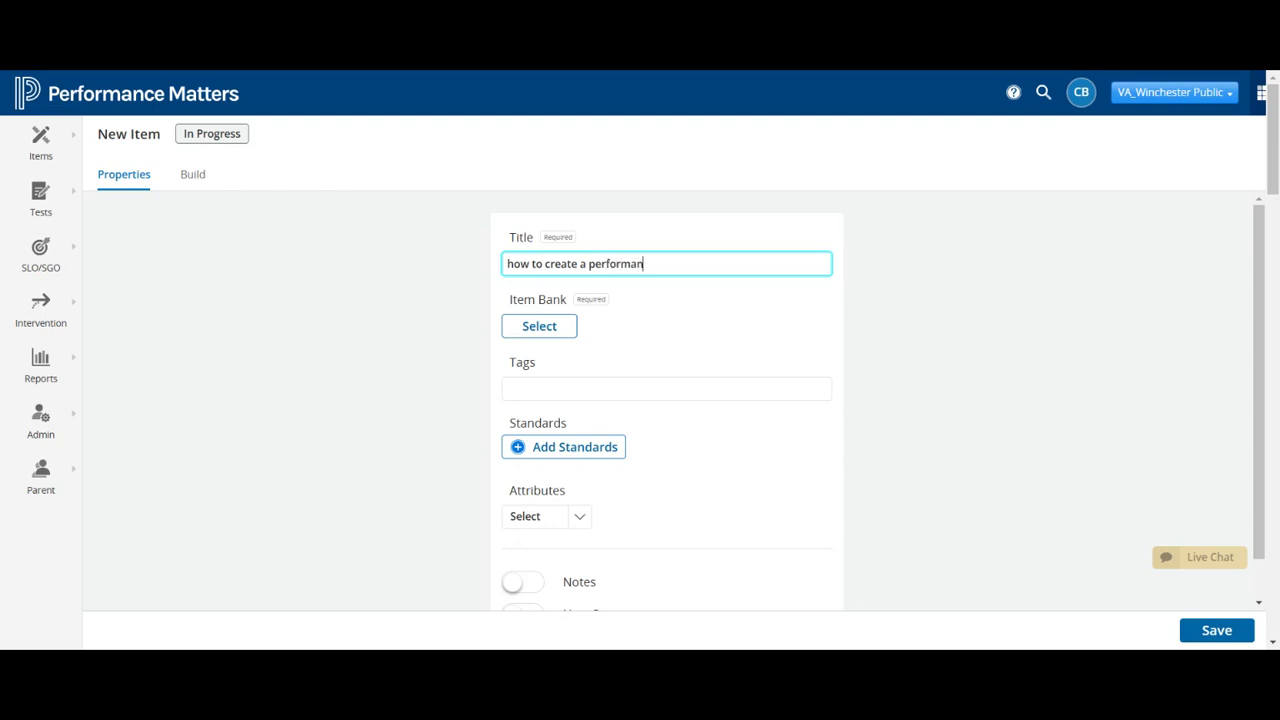
type("ce matter question")
Step: Assign the new item to the English 10 WPS item bank within the source of the same name
left_click(540, 325)
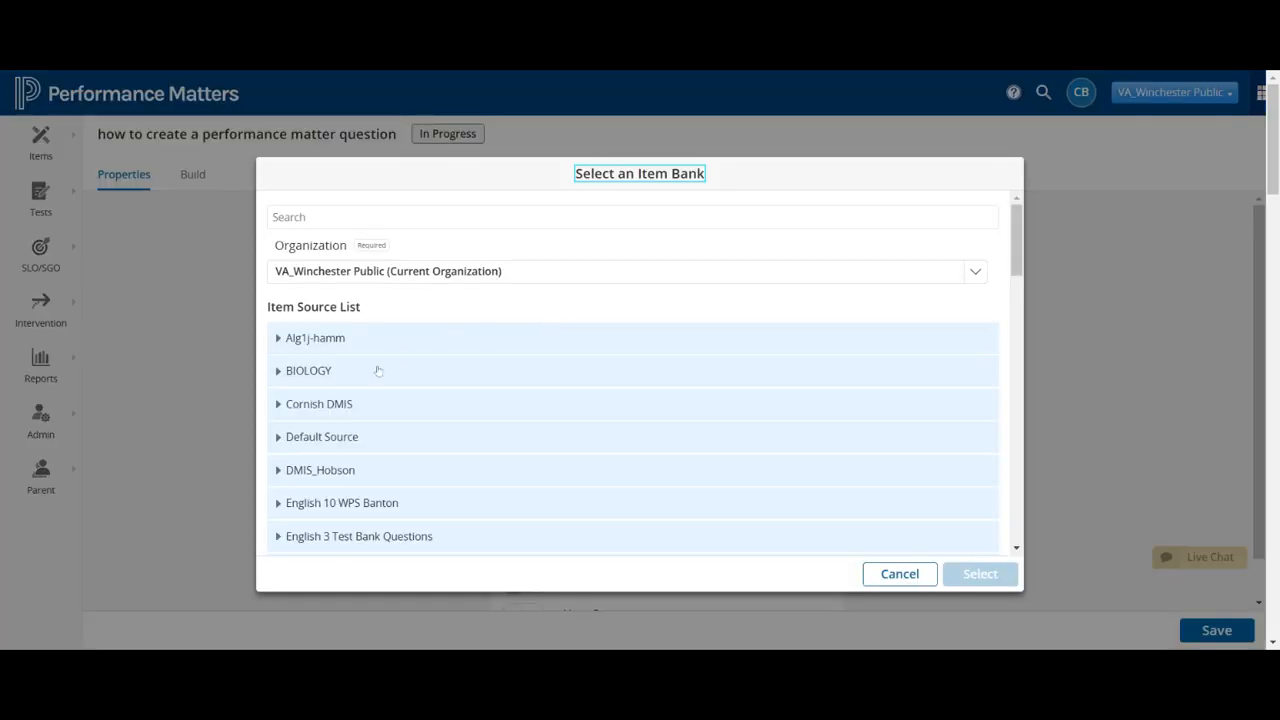
scroll(378, 371, "down", 8)
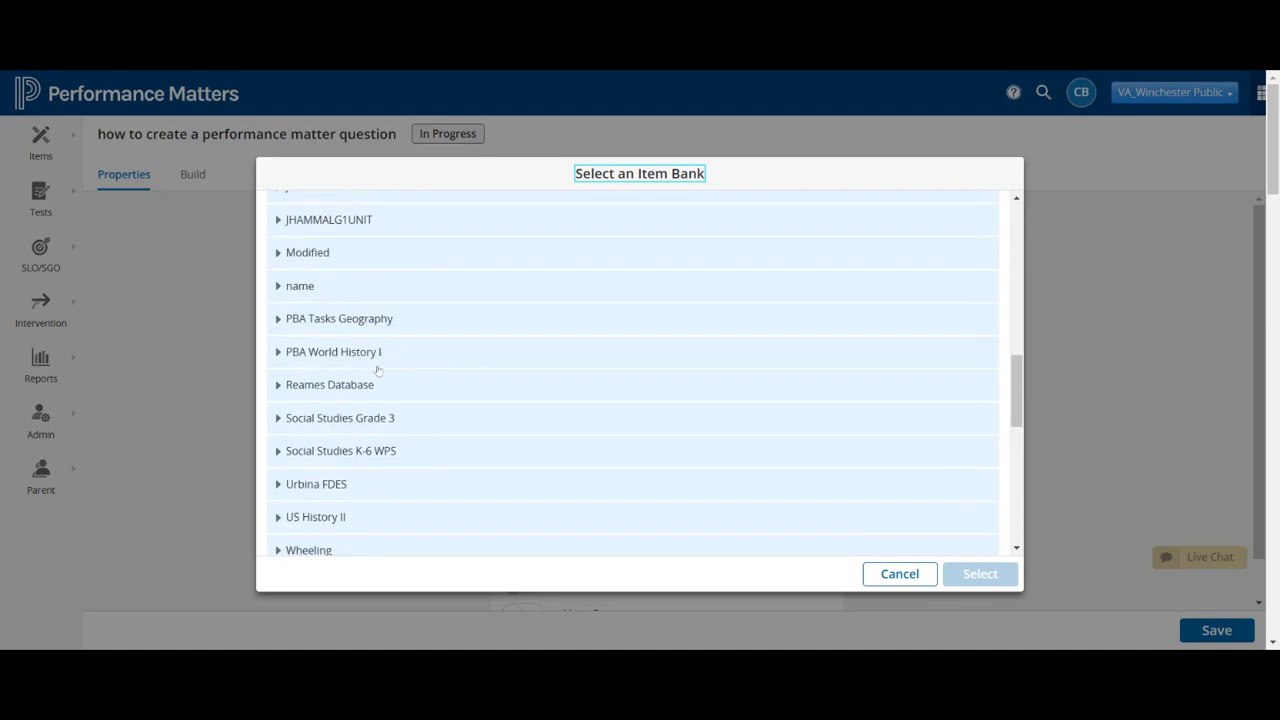
scroll(378, 371, "down", 3)
scroll(378, 371, "up", 7)
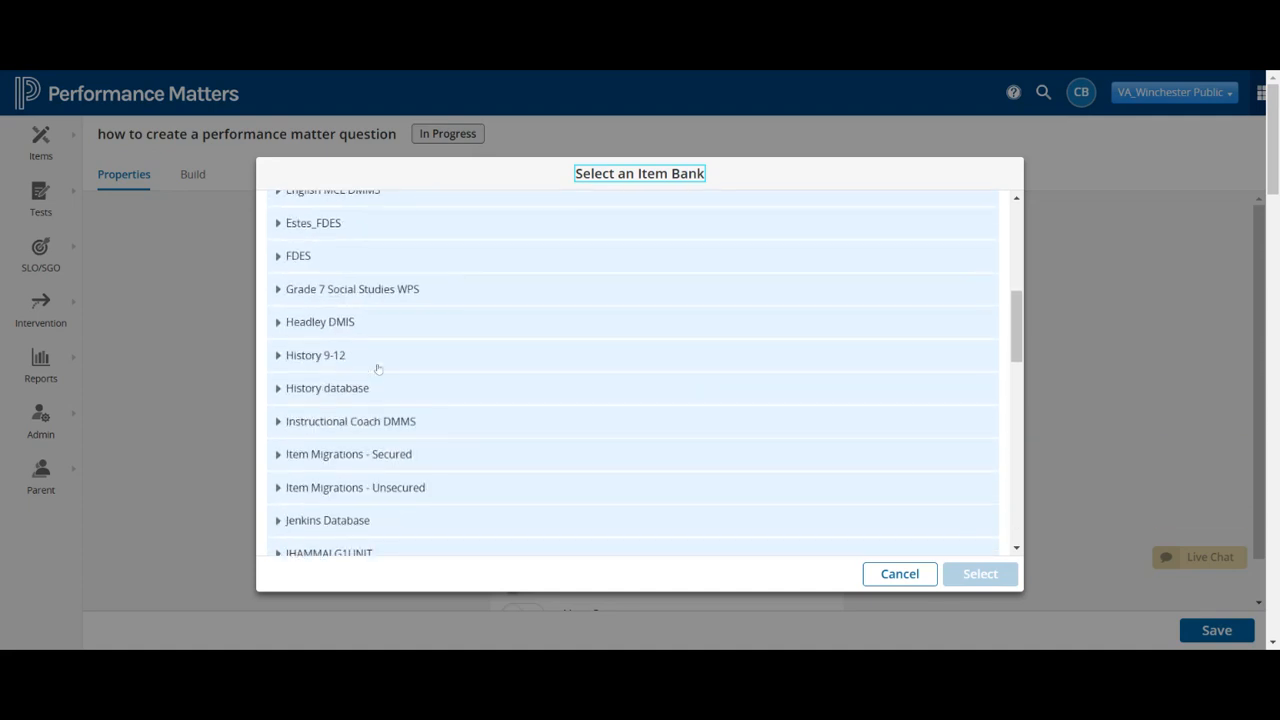
scroll(378, 369, "up", 6)
scroll(378, 369, "down", 2)
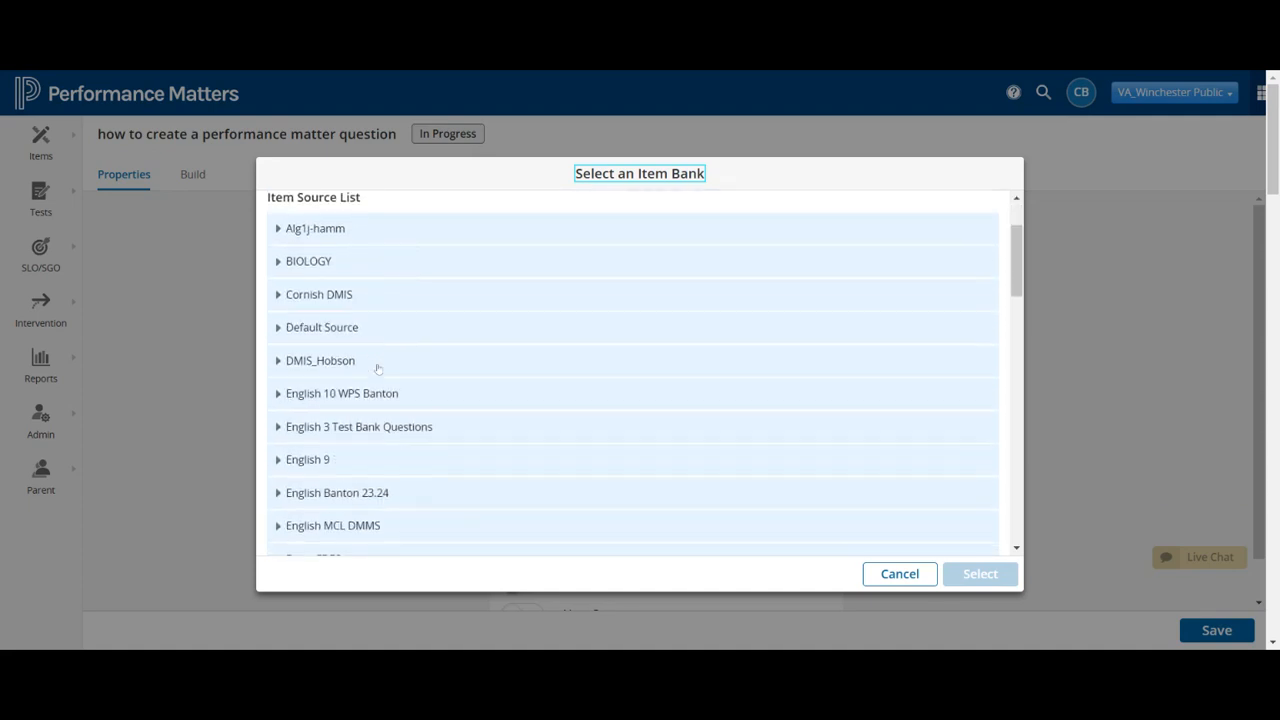
left_click(372, 393)
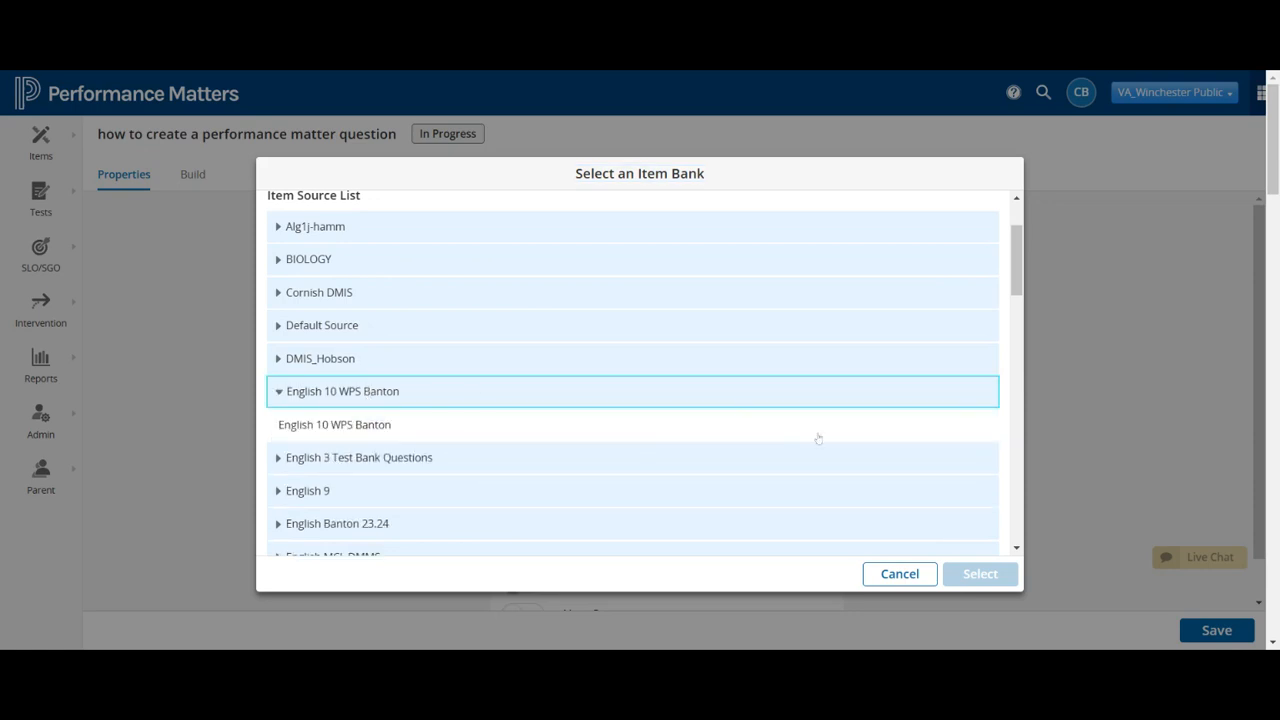
left_click(396, 428)
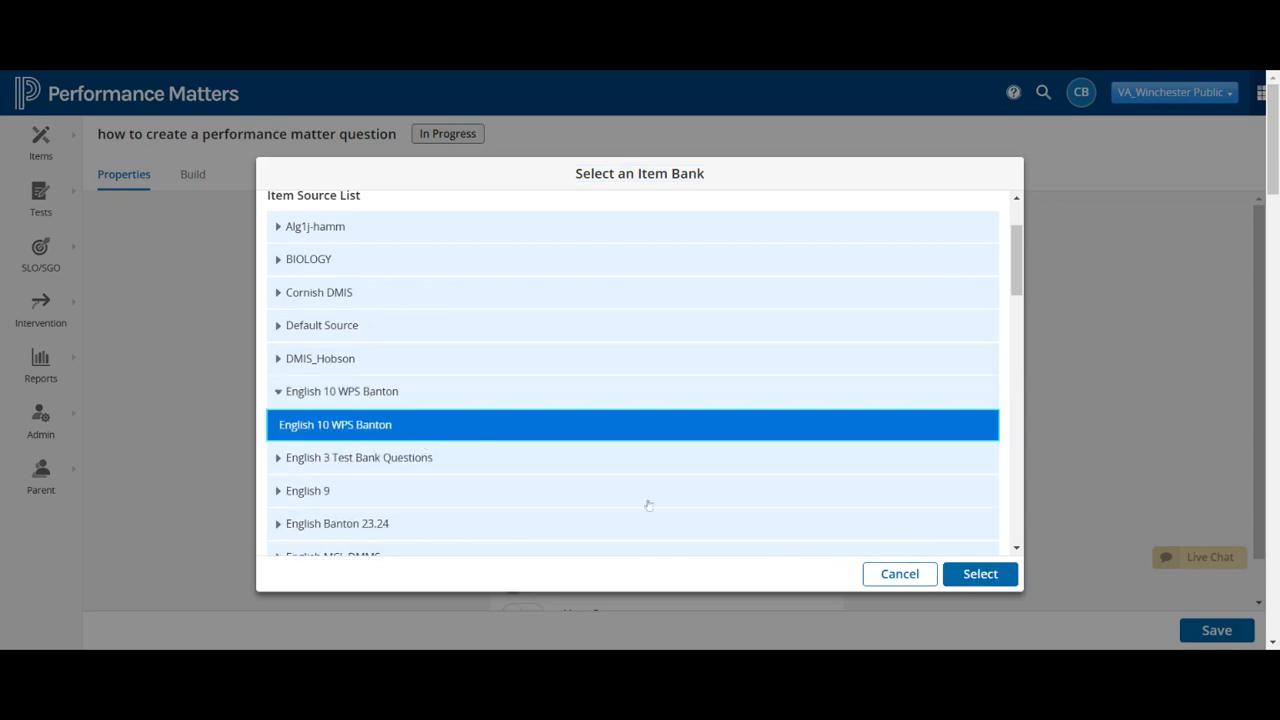
left_click(980, 574)
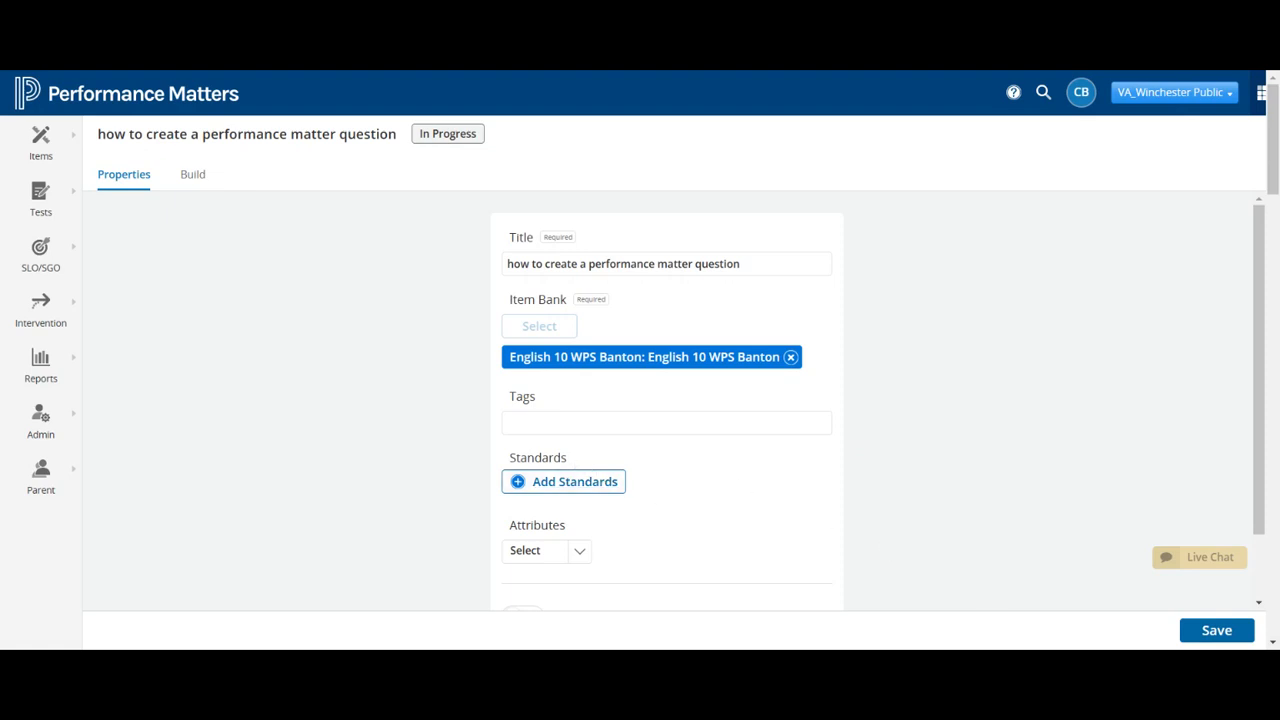
Step: Search the standards for VA.SOL and add VA.SOL.2017.ELA to the item
left_click(530, 423)
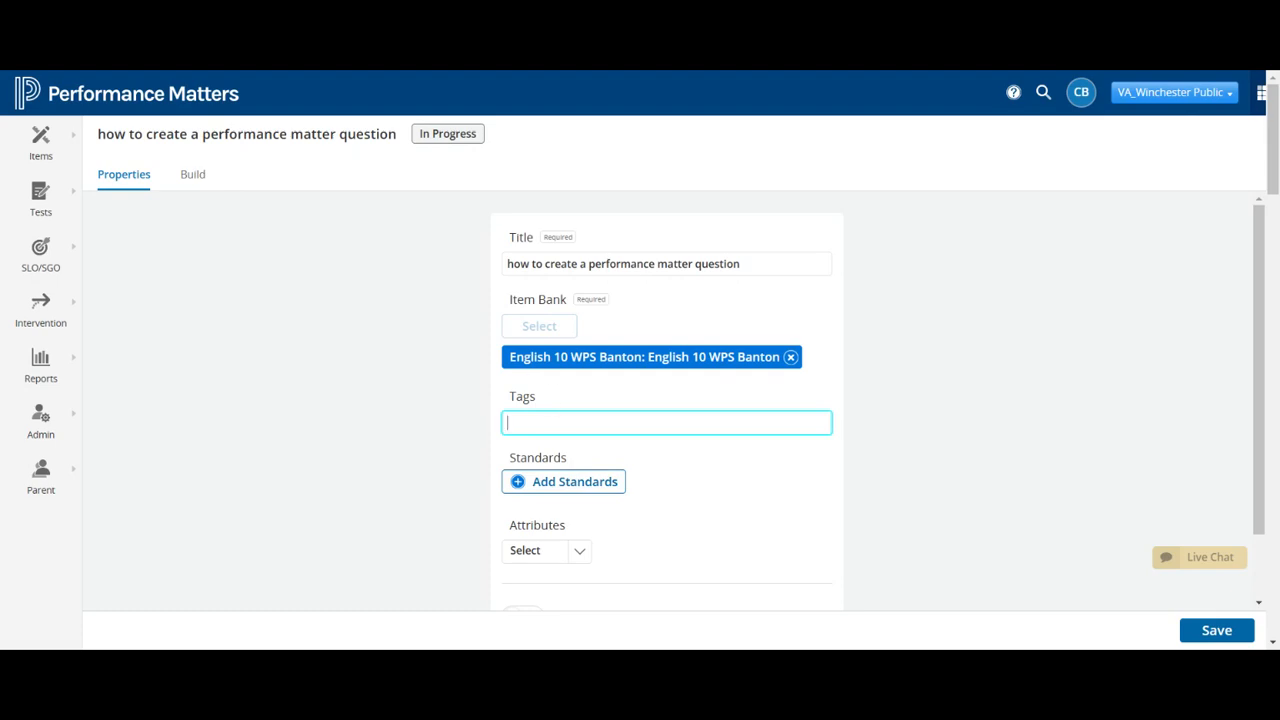
left_click(548, 483)
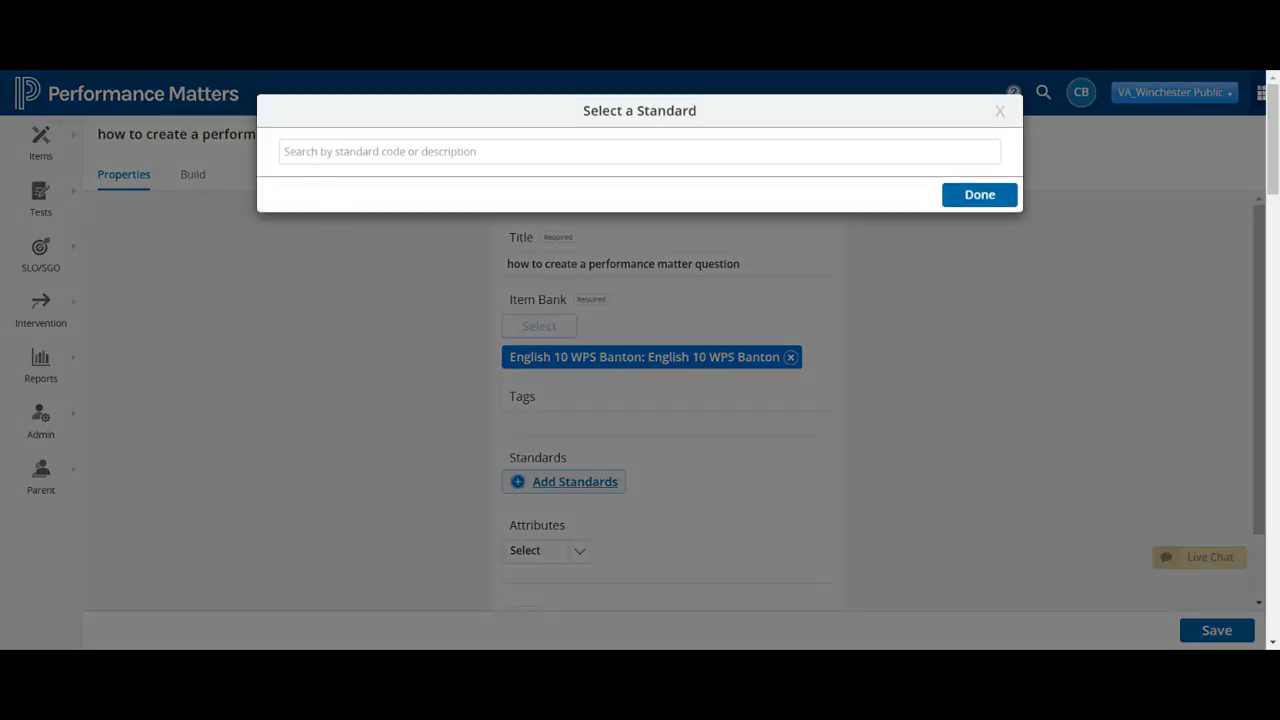
type("VA.")
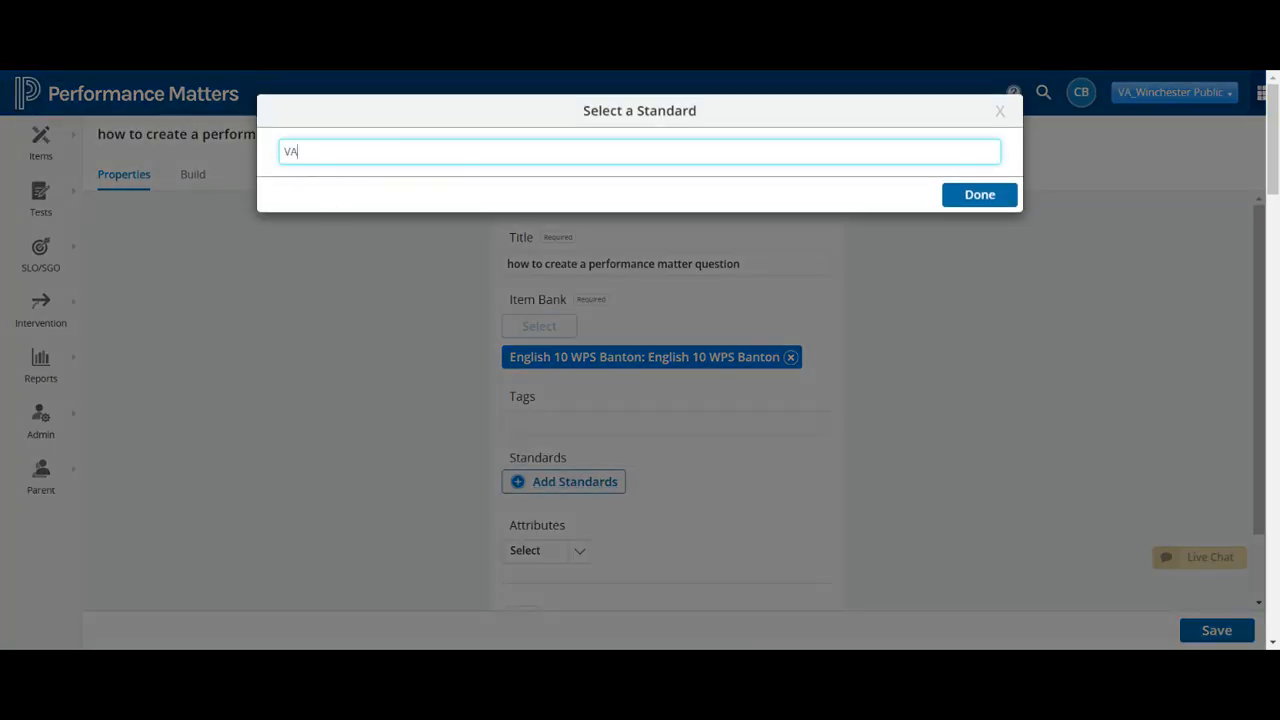
type("SOL")
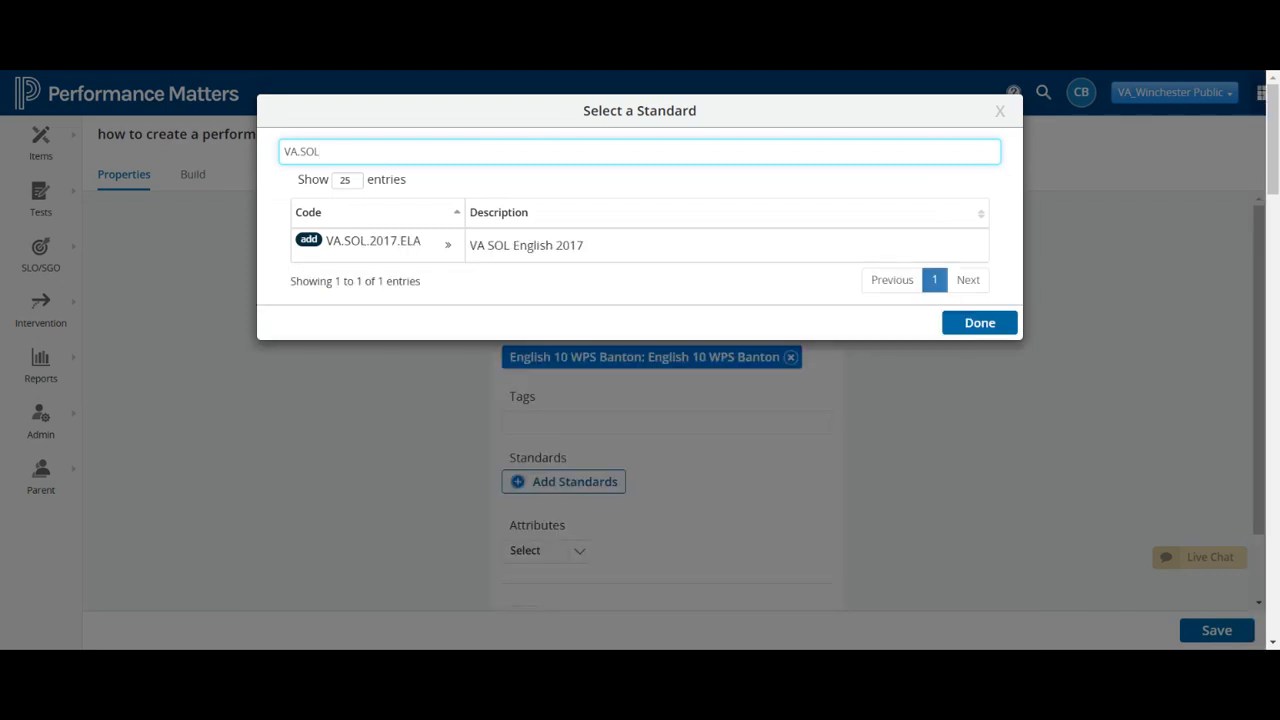
left_click(308, 244)
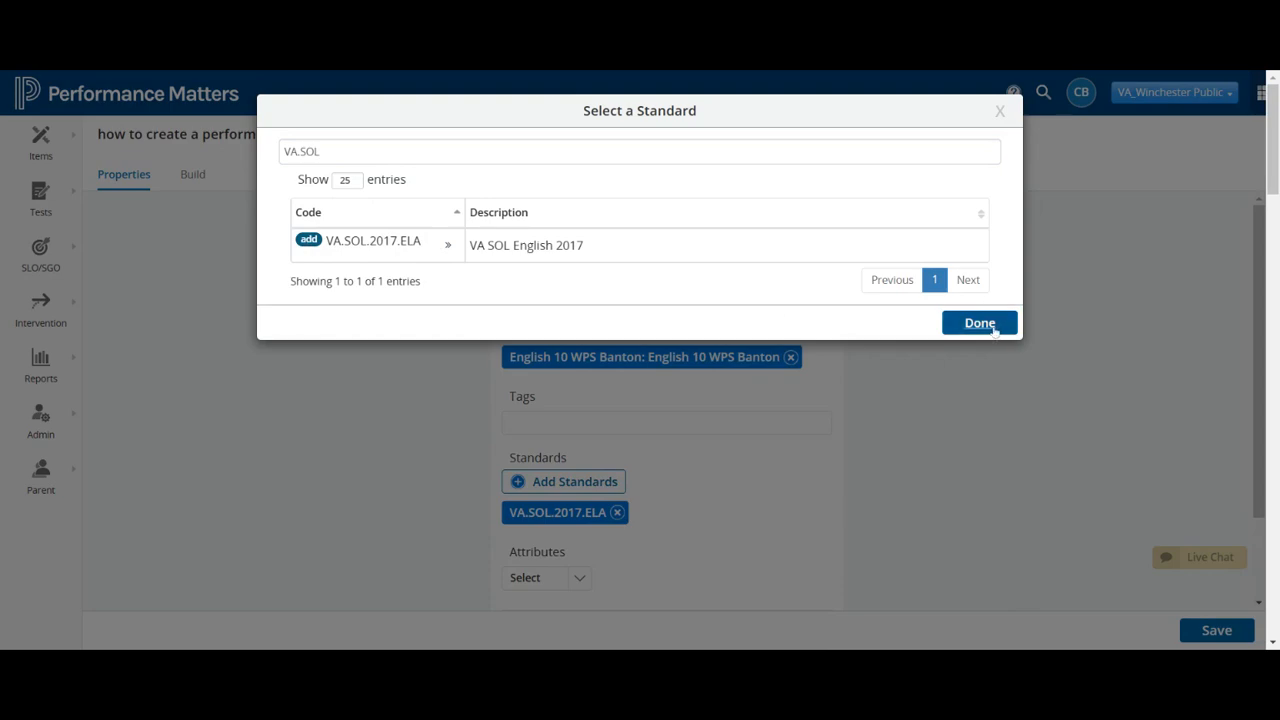
left_click(979, 323)
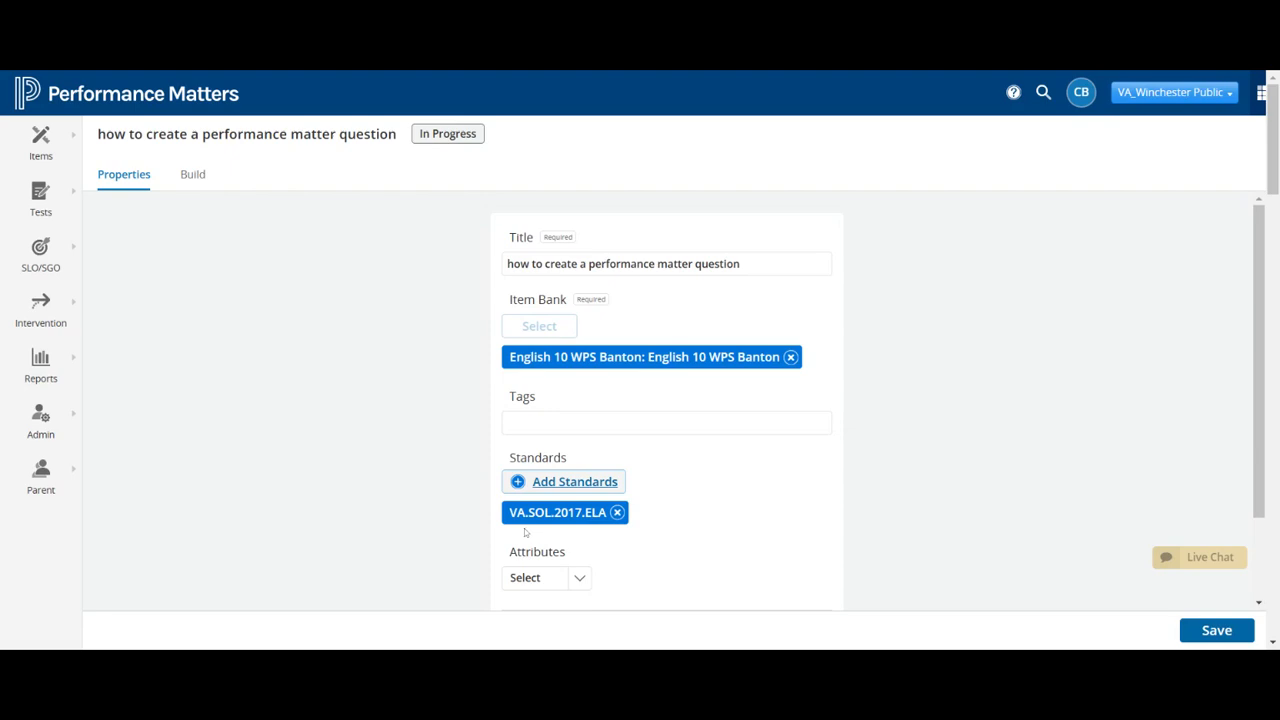
Step: Start building the item by inserting a Choice / Multi Response interaction
left_click(190, 175)
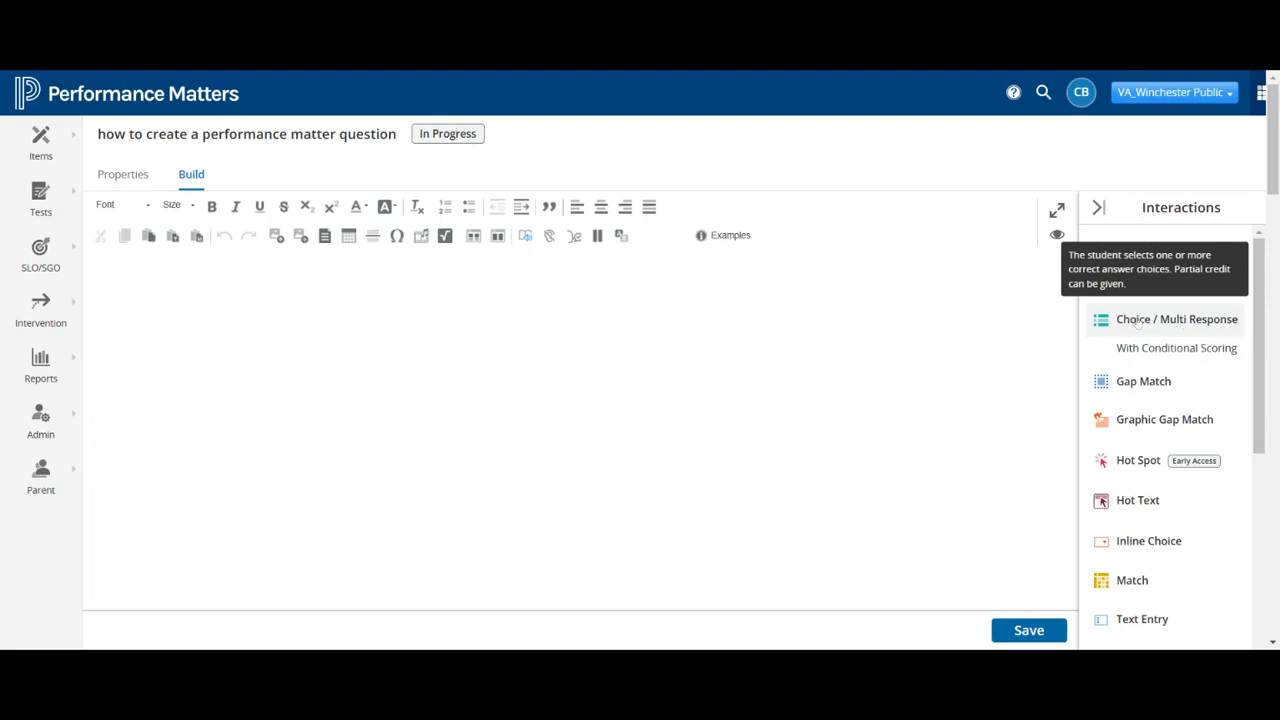
left_click(1130, 322)
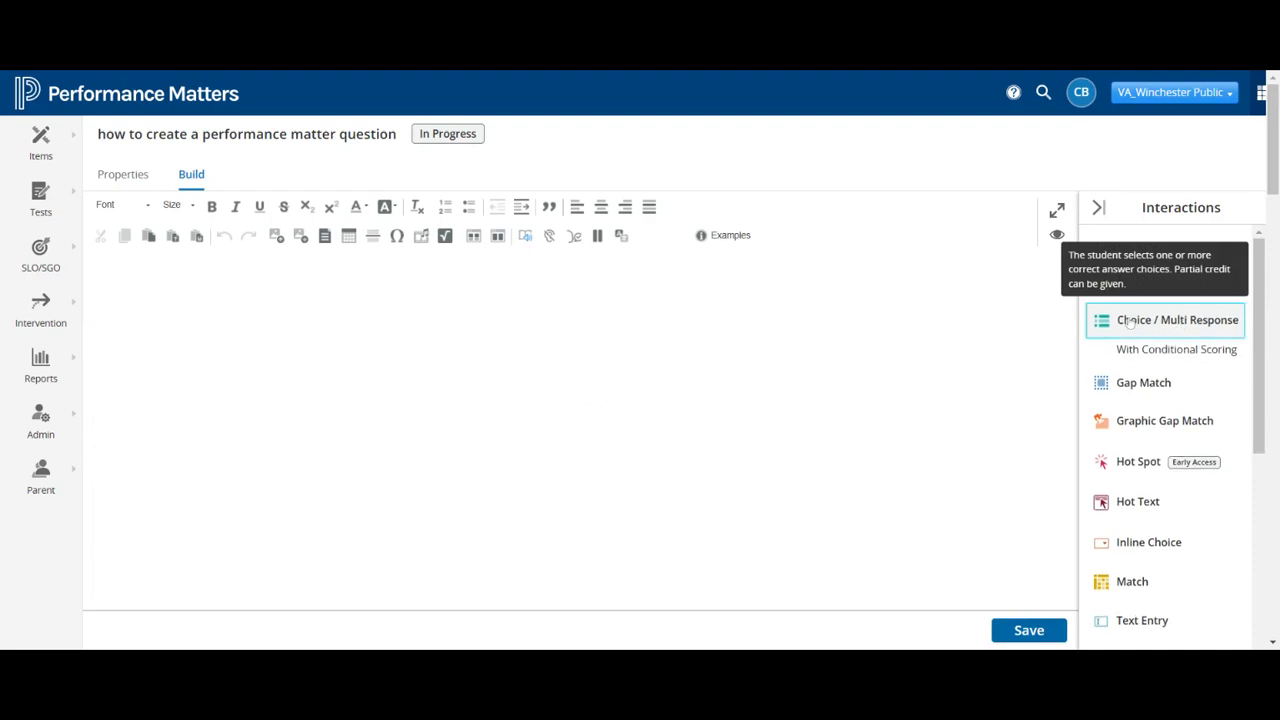
scroll(615, 542, "up", 3)
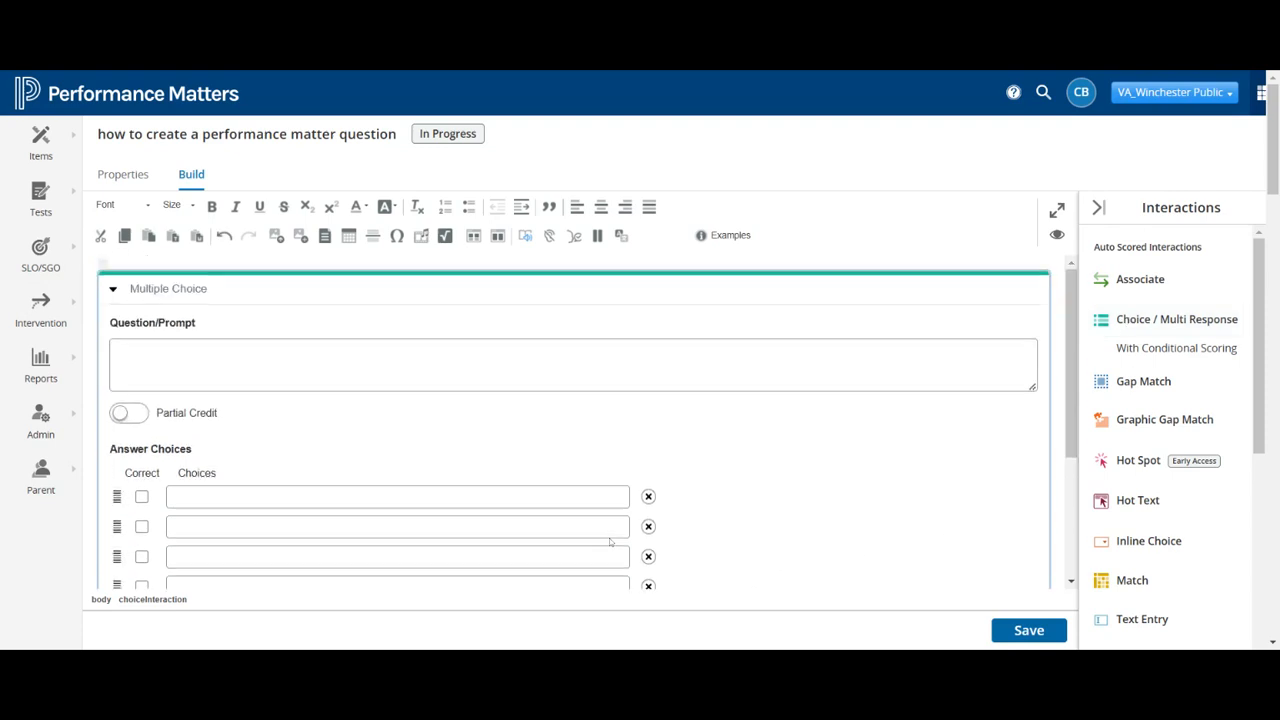
left_click(610, 530)
scroll(575, 430, "down", 1)
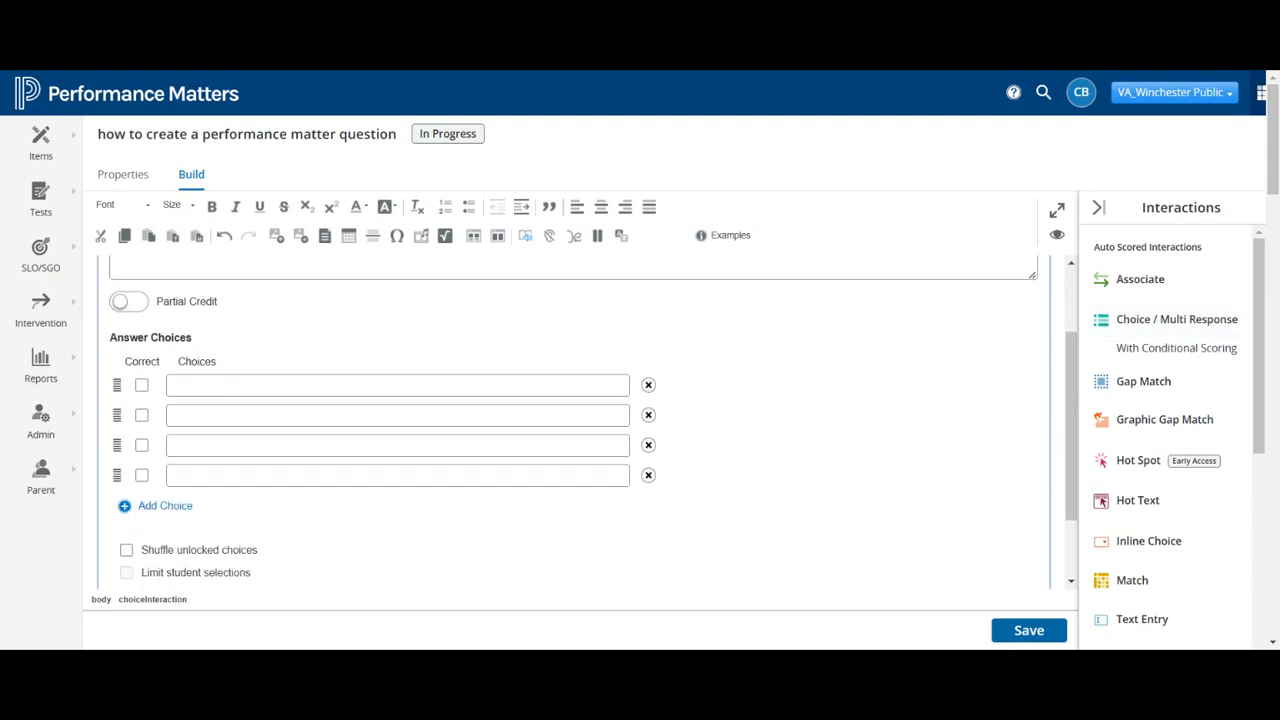
scroll(180, 579, "up", 1)
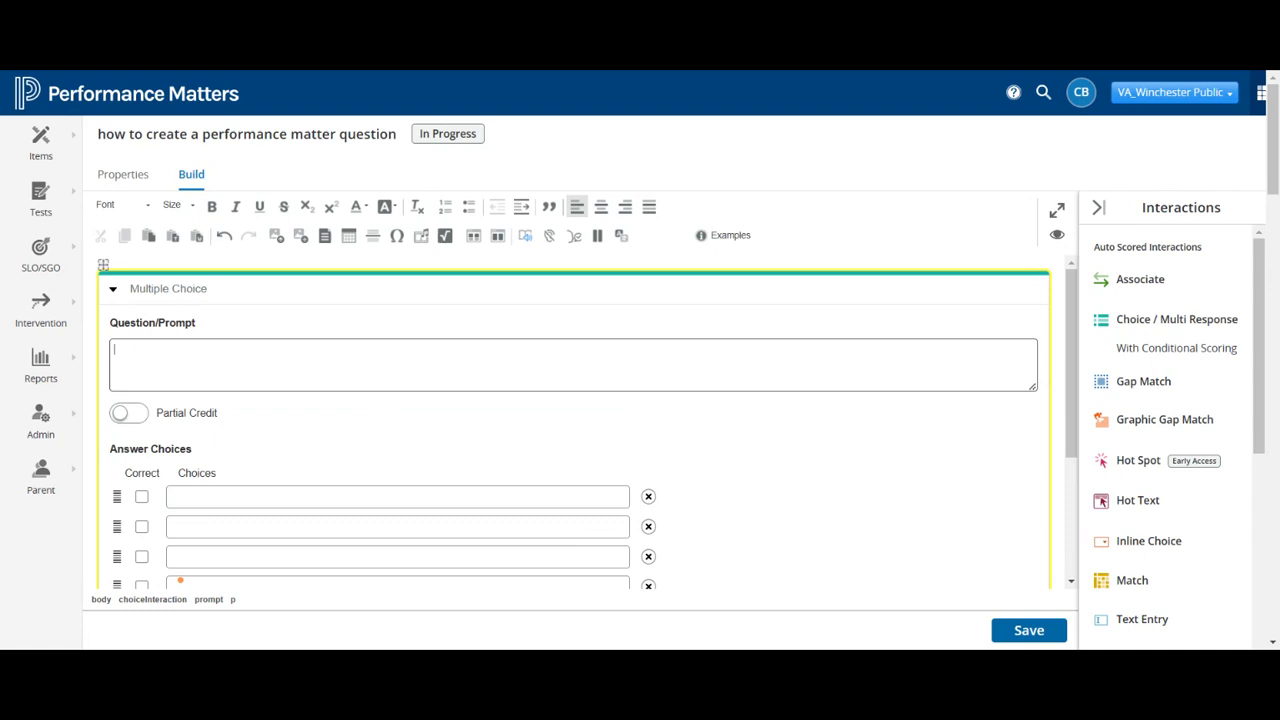
Step: Enter the question prompt "For a question in Performance Matters, do I choose Item, Rubric, test, or answer key?"
type("Do i")
key("BackSpace")
key("BackSpace")
type("For a question in Performance")
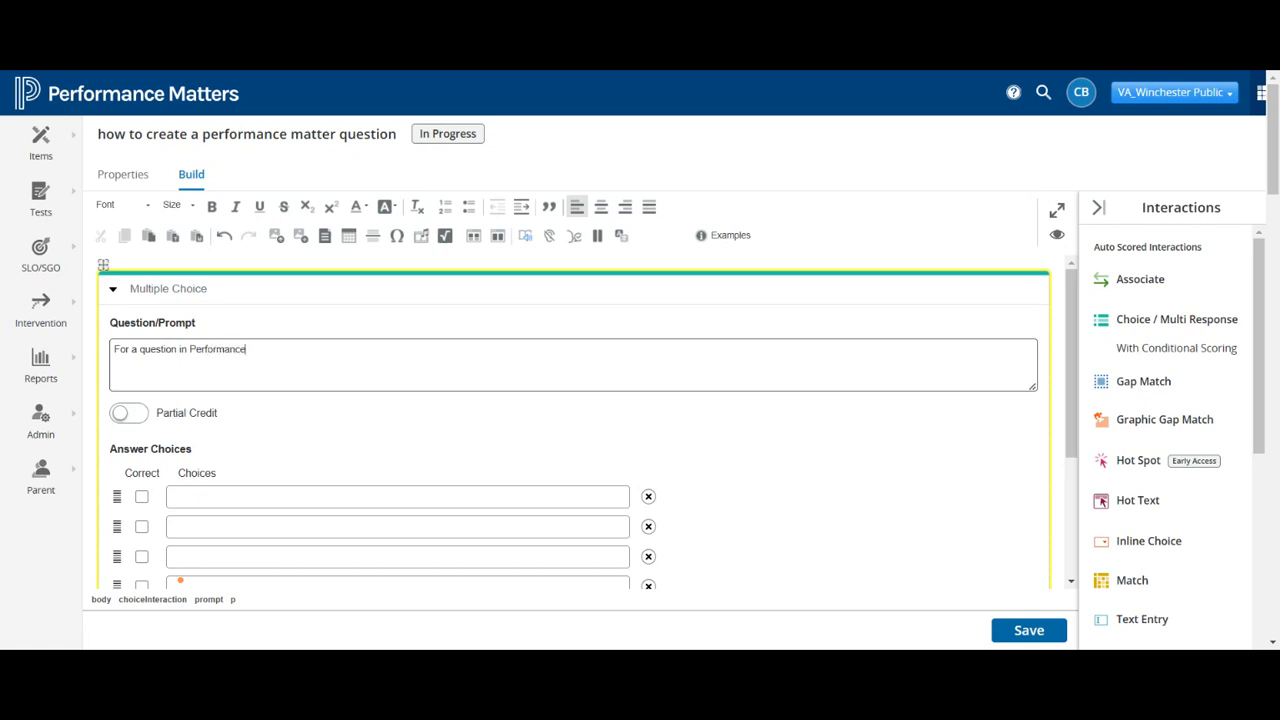
type(" Matters, do I choose Item or R")
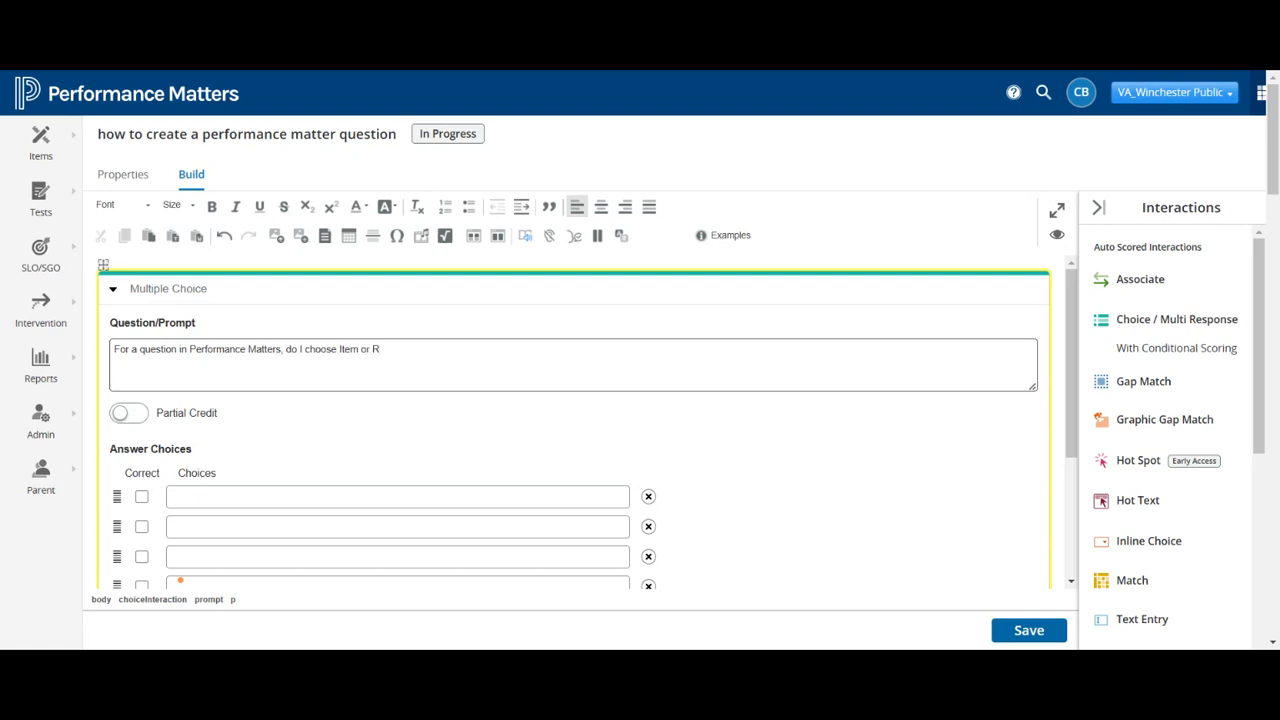
key("BackSpace")
key("BackSpace")
key("BackSpace")
key("BackSpace")
key("BackSpace")
key("BackSpace")
type("m, Rubr")
type("ic, ")
type("tes")
type("s")
type(", or")
type(" ans")
type("wer")
type(" key?")
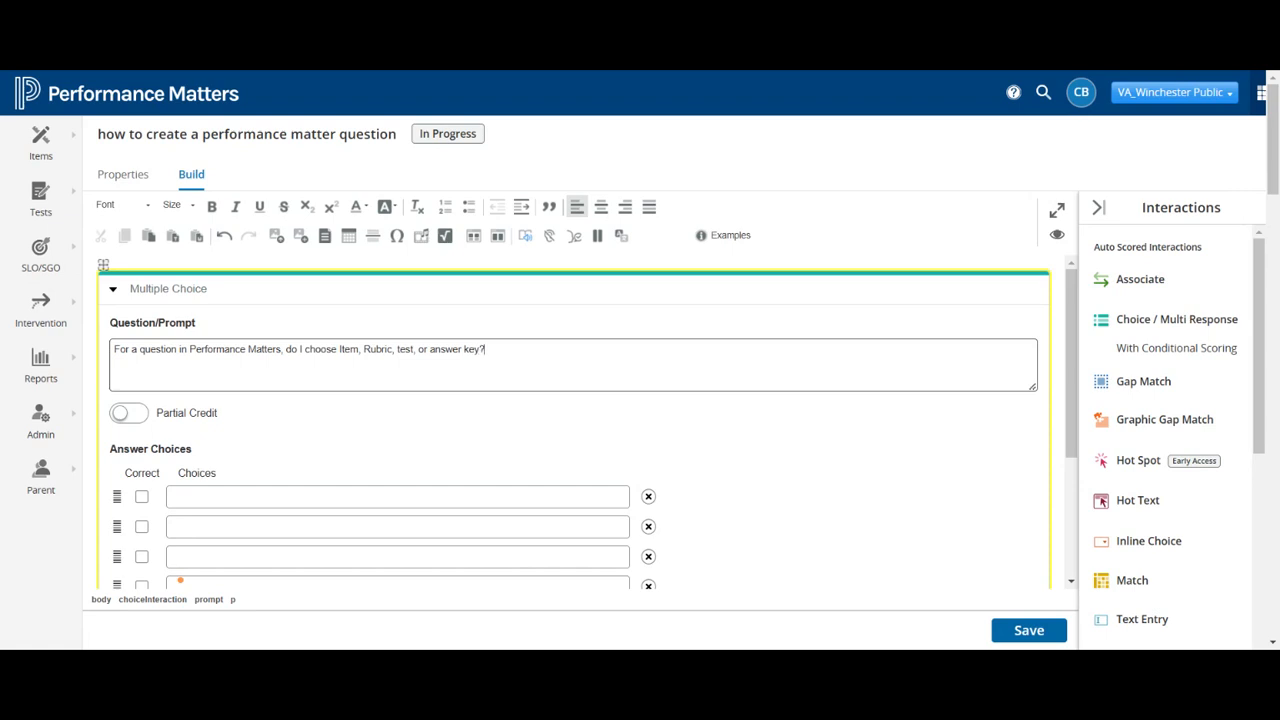
Step: Fill the four answer choices with item, rubric, answer key and test, and mark item as correct
left_click(220, 497)
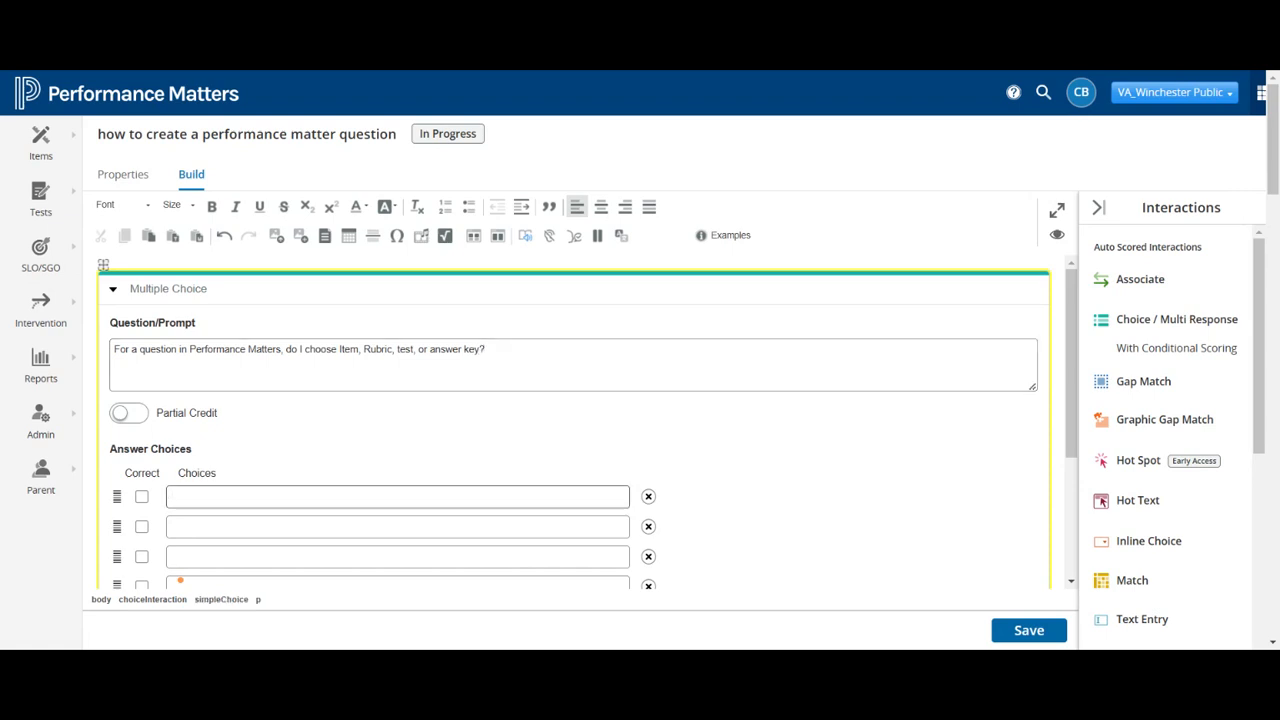
type("item")
key("Tab")
key("Tab")
type("rubric")
key("Tab")
key("Tab")
type("answer key")
key("Tab")
key("Tab")
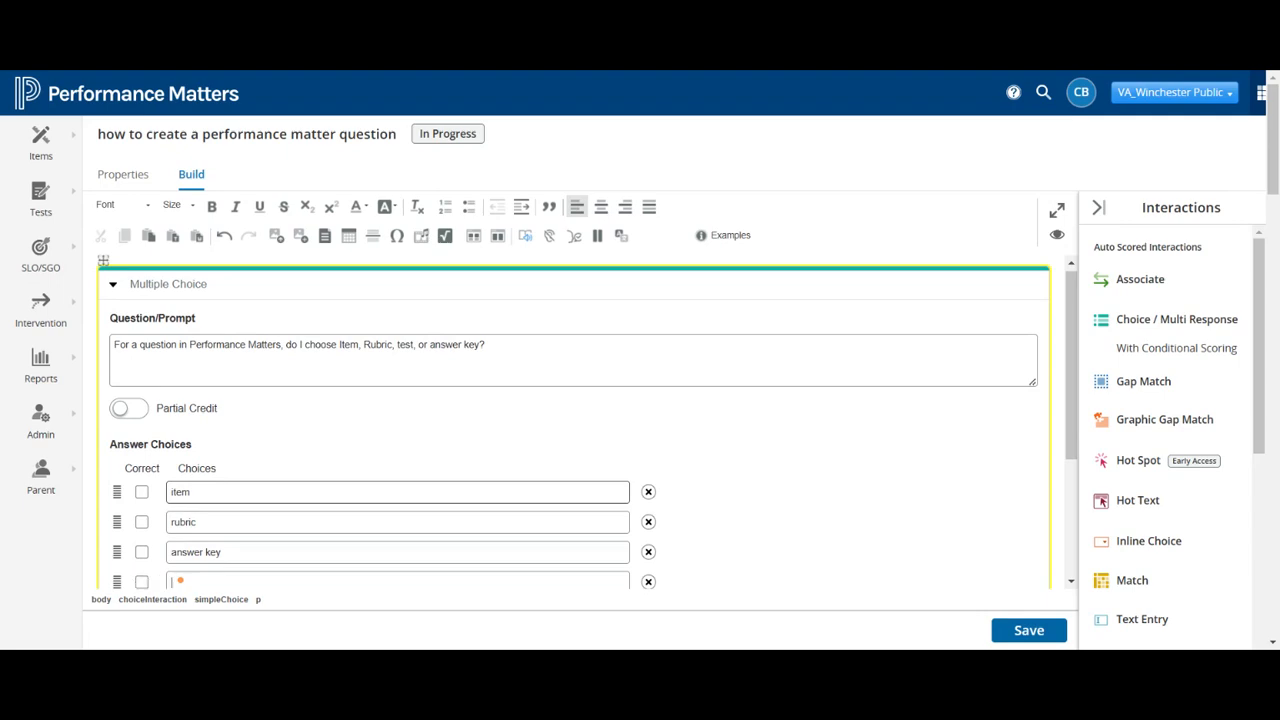
type("test")
key("shift+Tab")
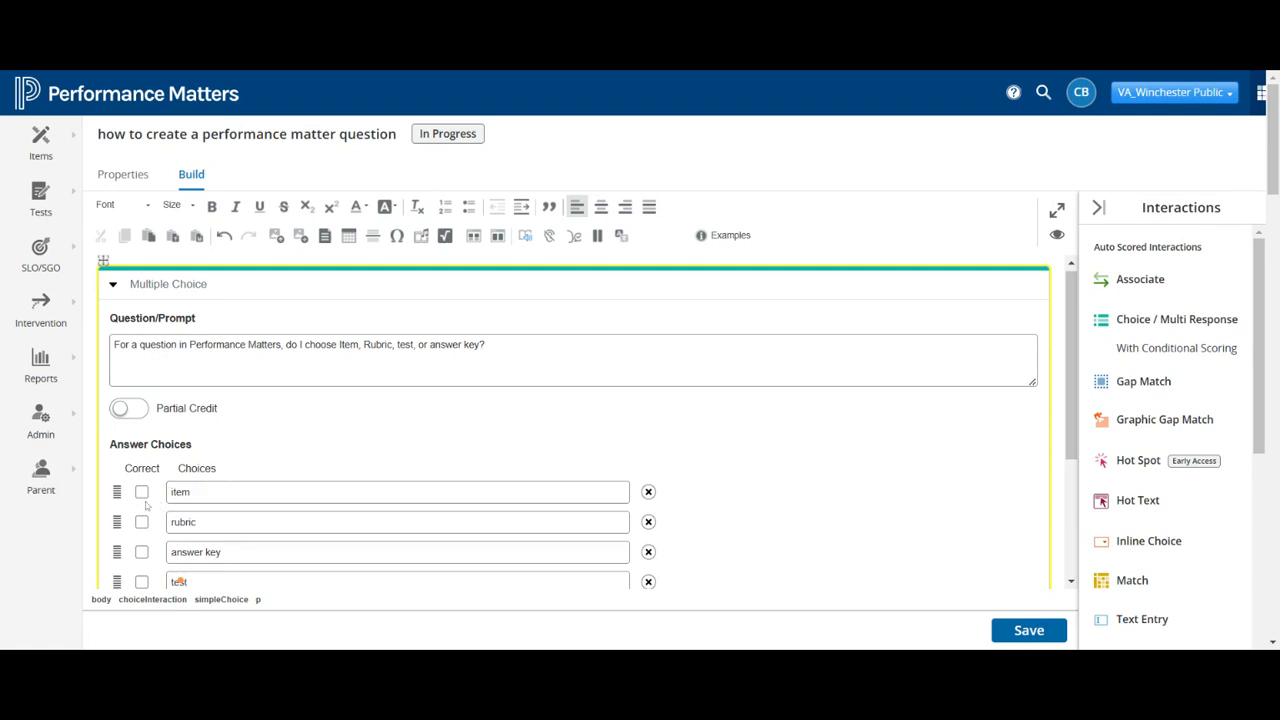
key("space")
Step: Save the multiple-choice item and submit it
scroll(180, 581, "down", 2)
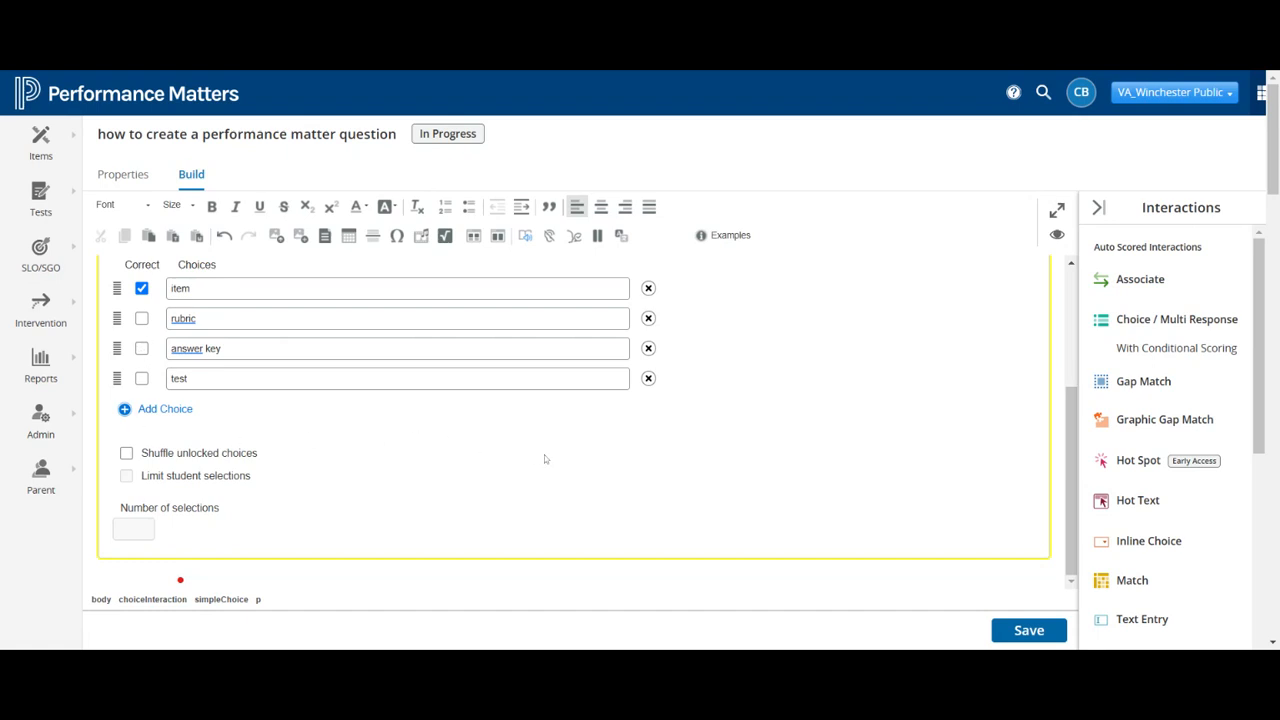
scroll(263, 458, "up", 5)
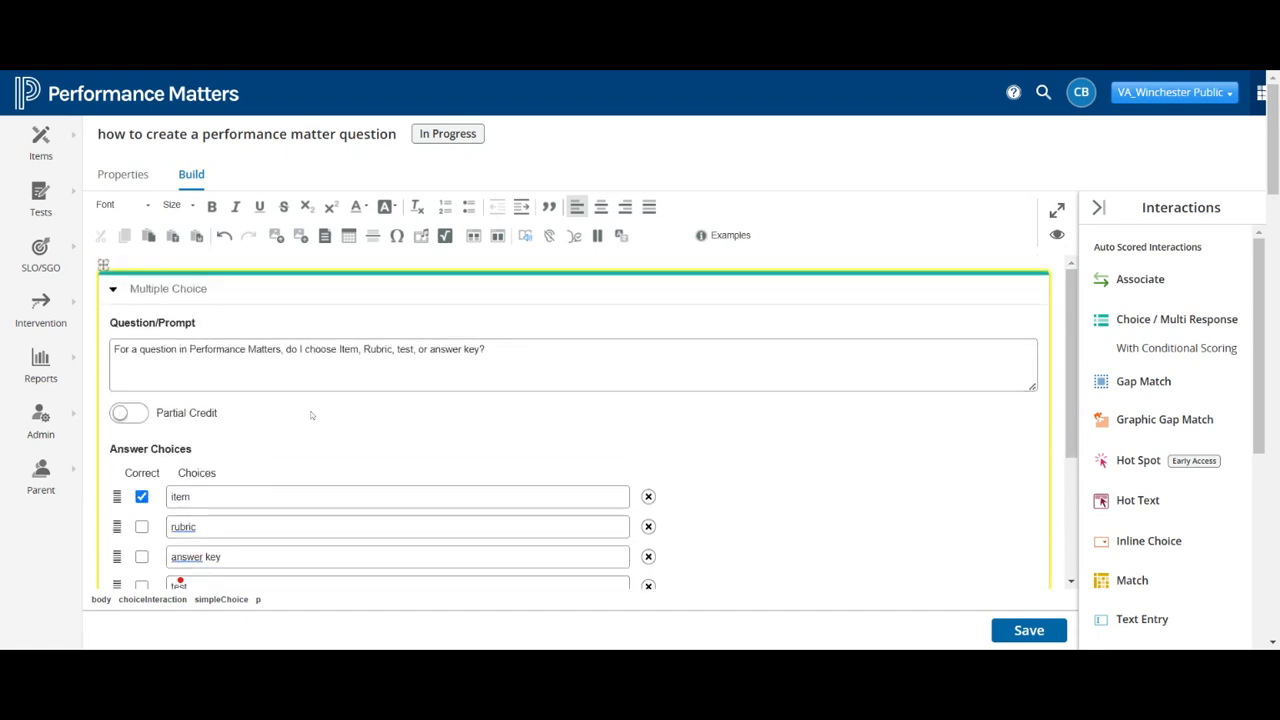
scroll(252, 444, "down", 5)
scroll(277, 400, "down", 2)
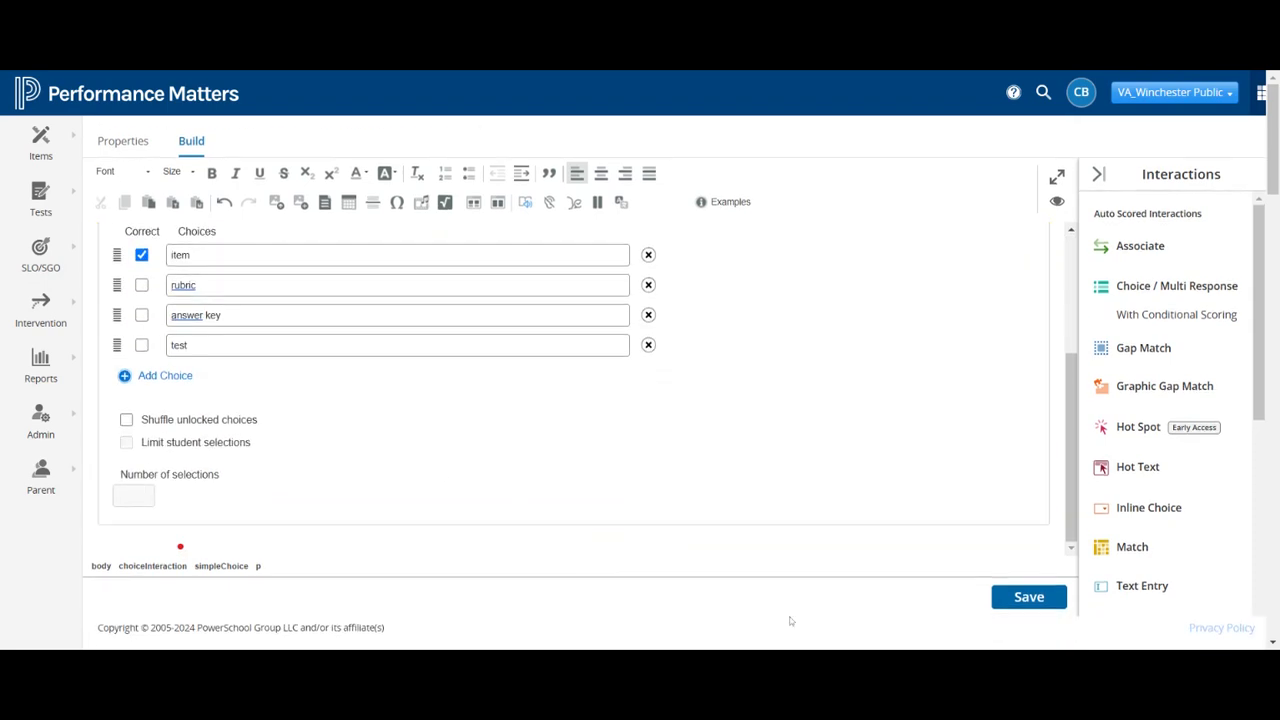
left_click(1010, 599)
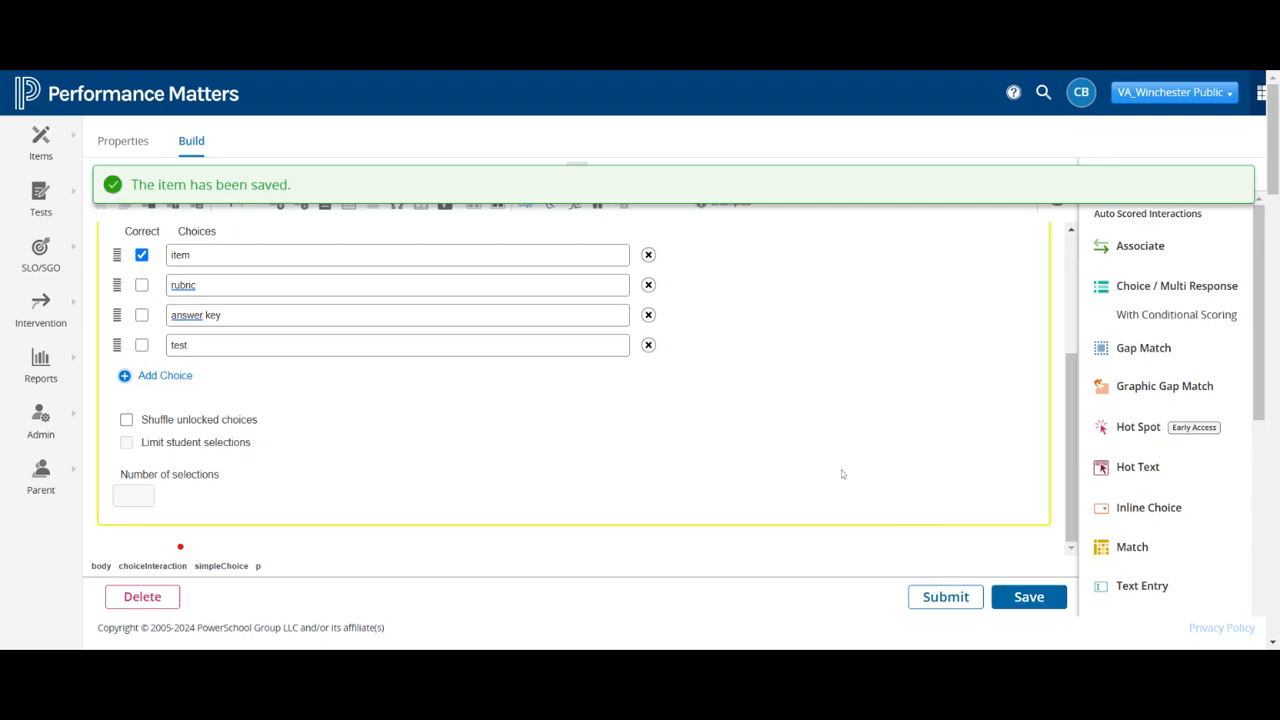
left_click(944, 597)
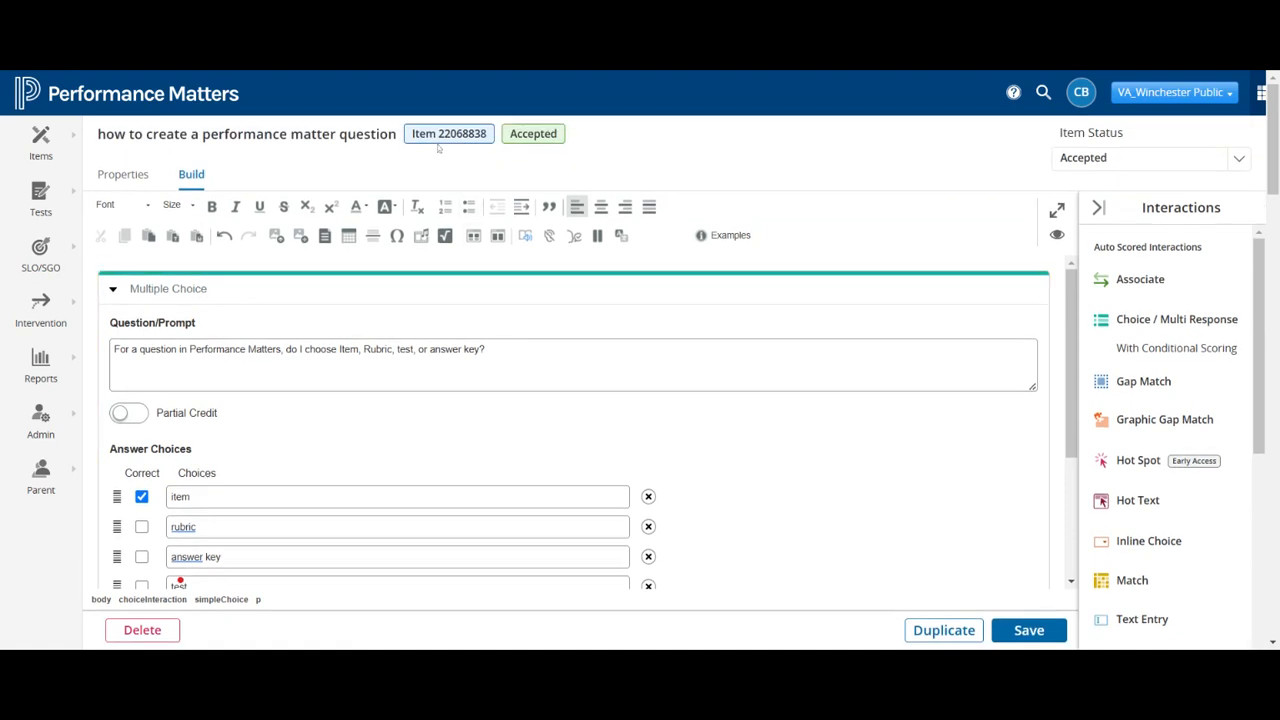
Step: Copy the accepted item's number and start a new test
double_click(460, 134)
key("ctrl+c")
left_click(57, 193)
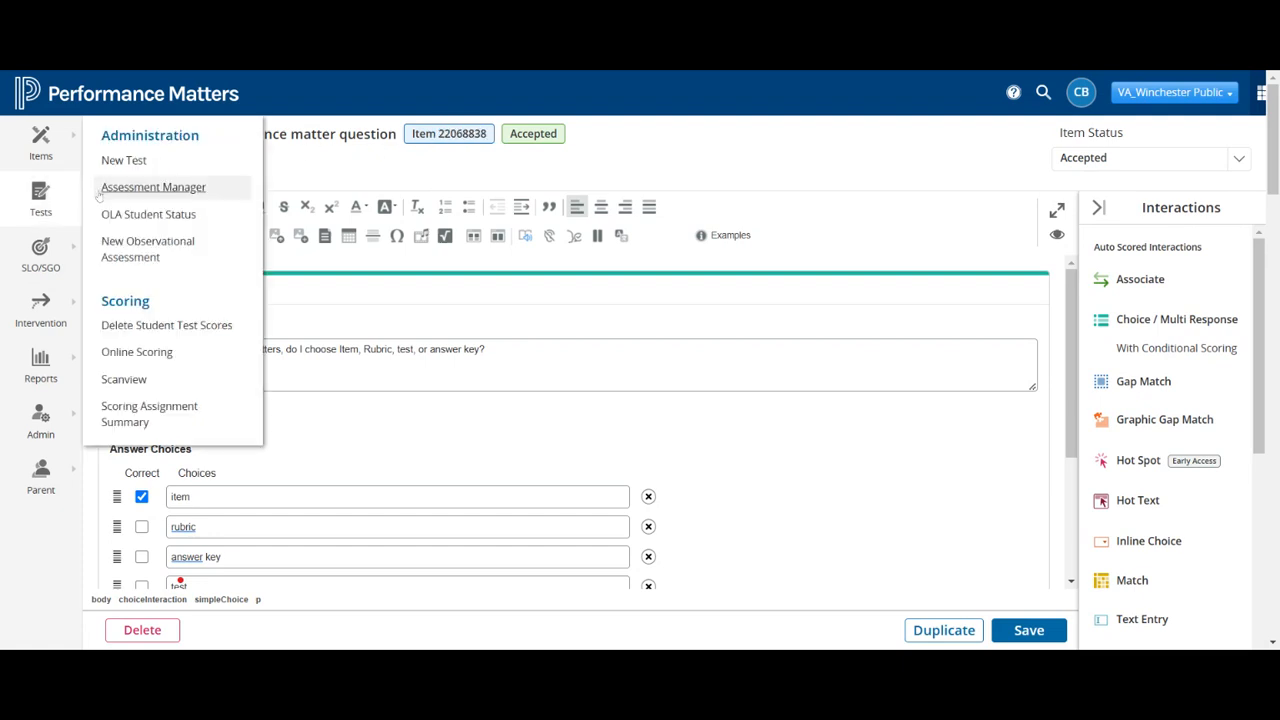
left_click(122, 166)
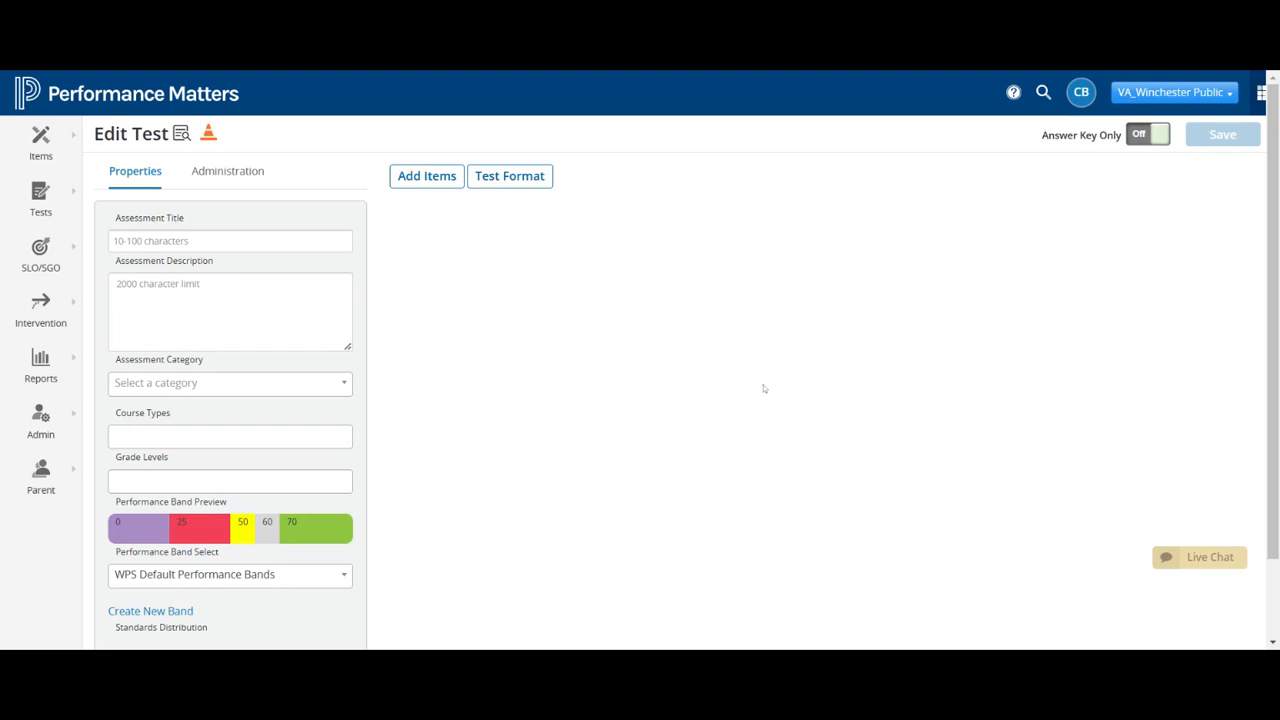
Step: Search the items available for the new test by the copied item number 22068838
left_click(426, 180)
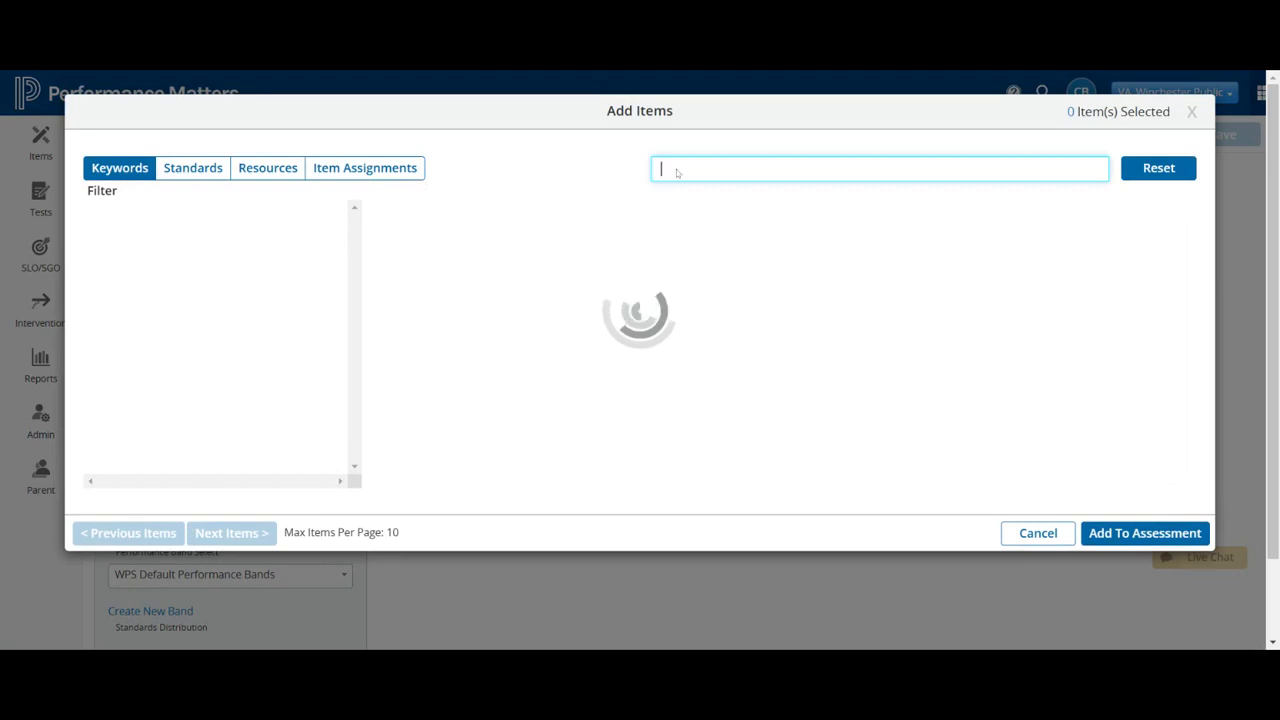
key("ctrl+v")
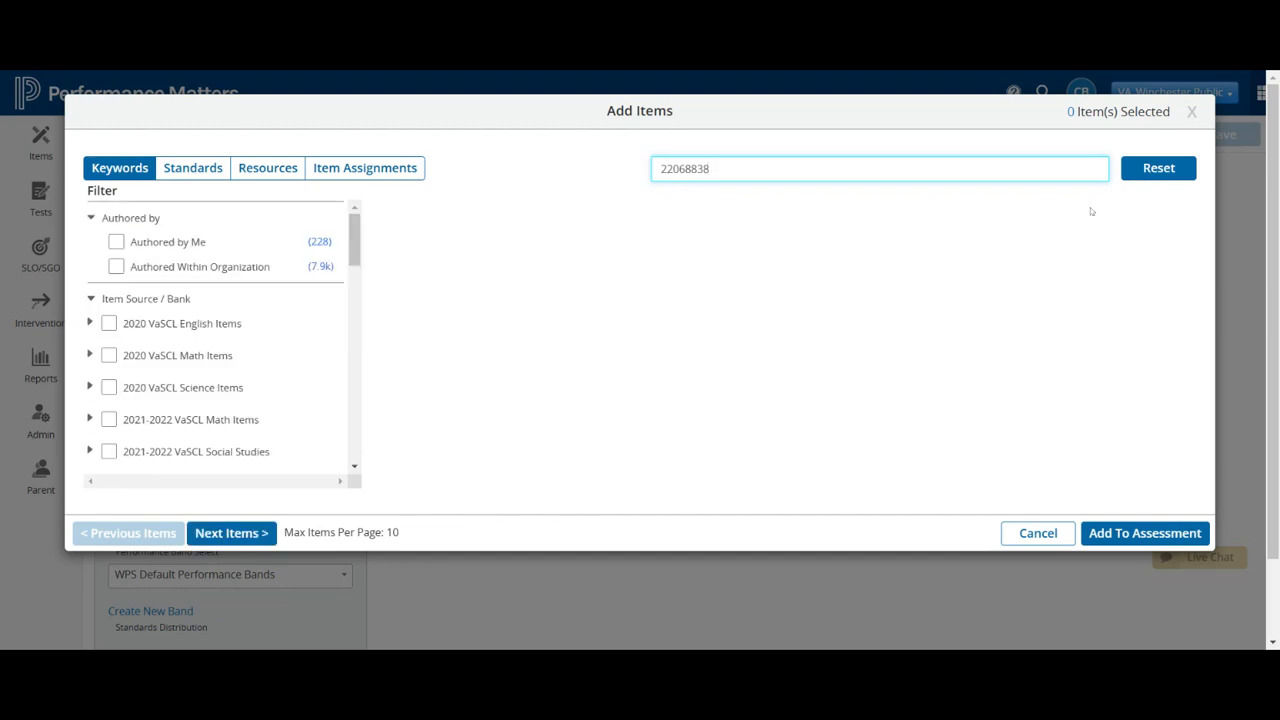
key("Return")
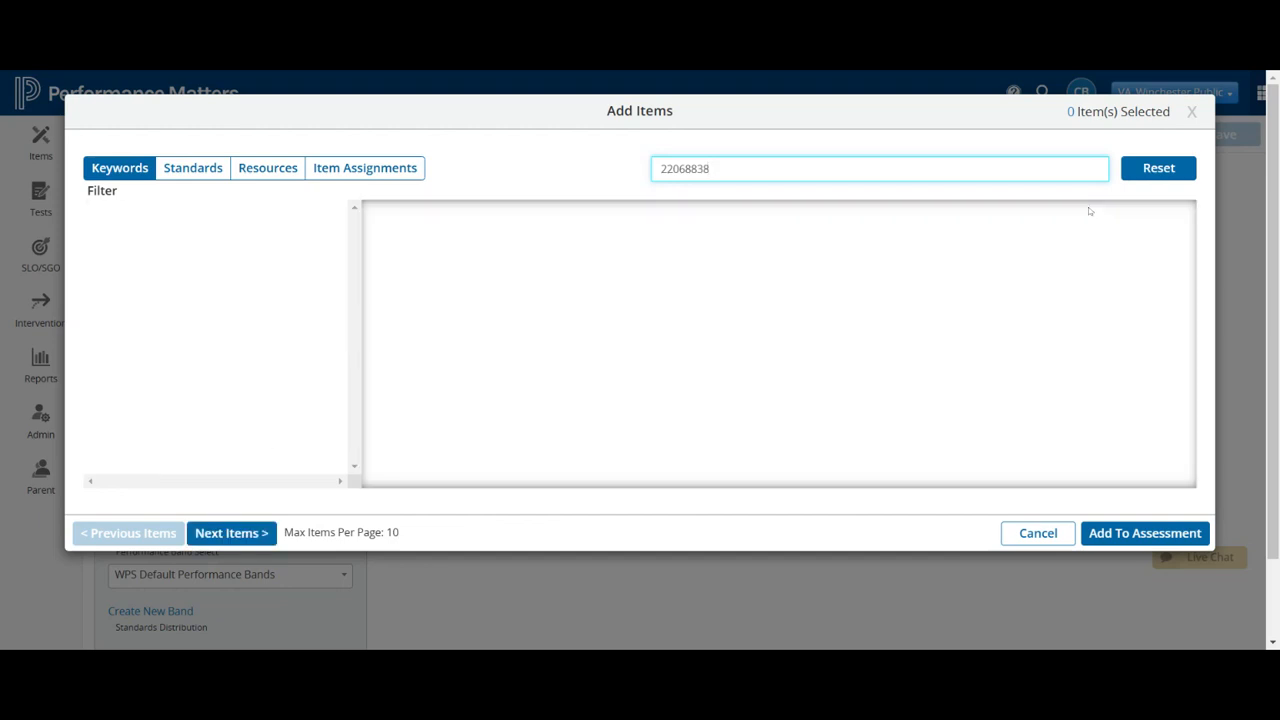